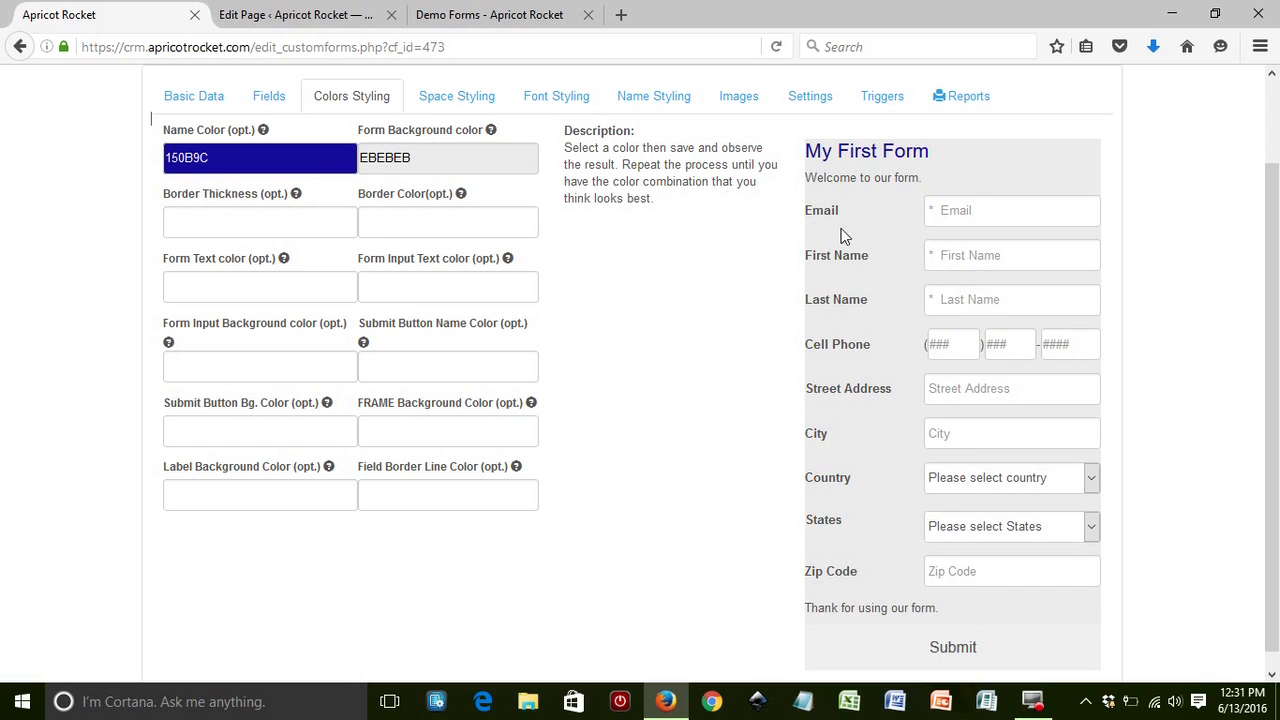
Step: Set the form's border thickness to 1 and save it
left_click(235, 222)
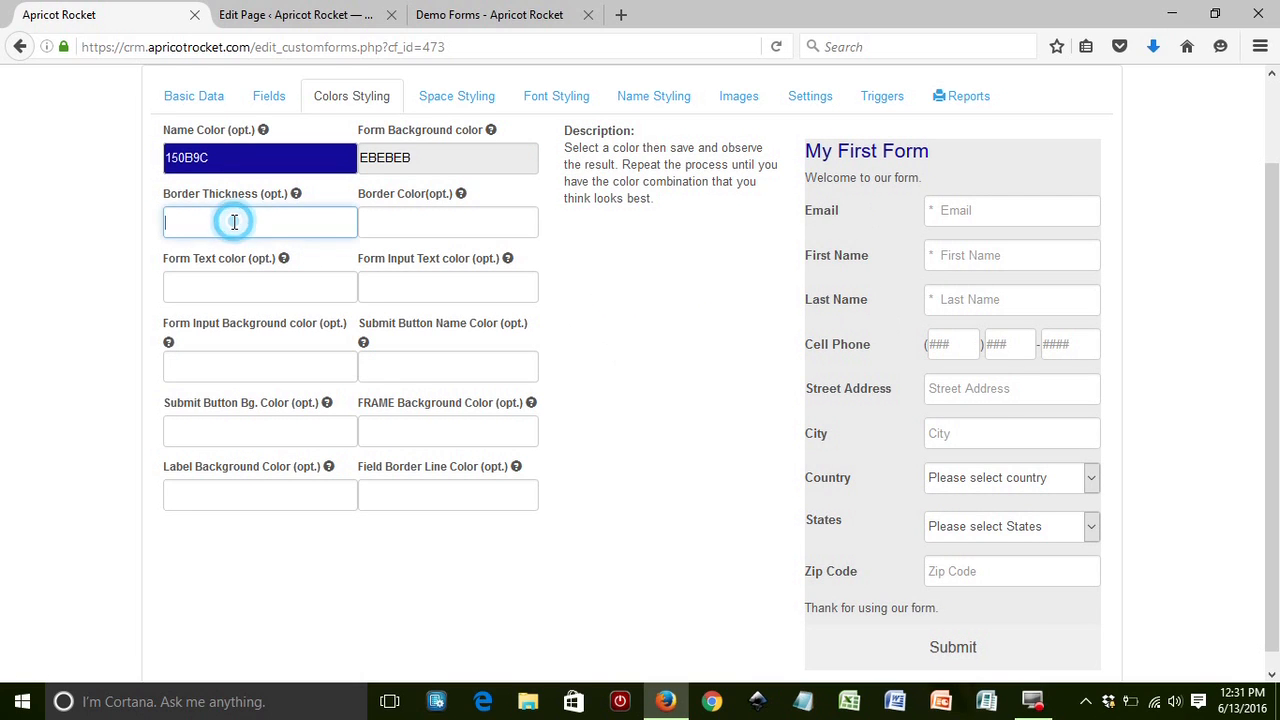
type("1")
left_click(110, 282)
left_click(177, 246)
Step: Set the form's border color to 150B9C by pasting the copied color code, and save it
left_click(417, 221)
right_click(417, 221)
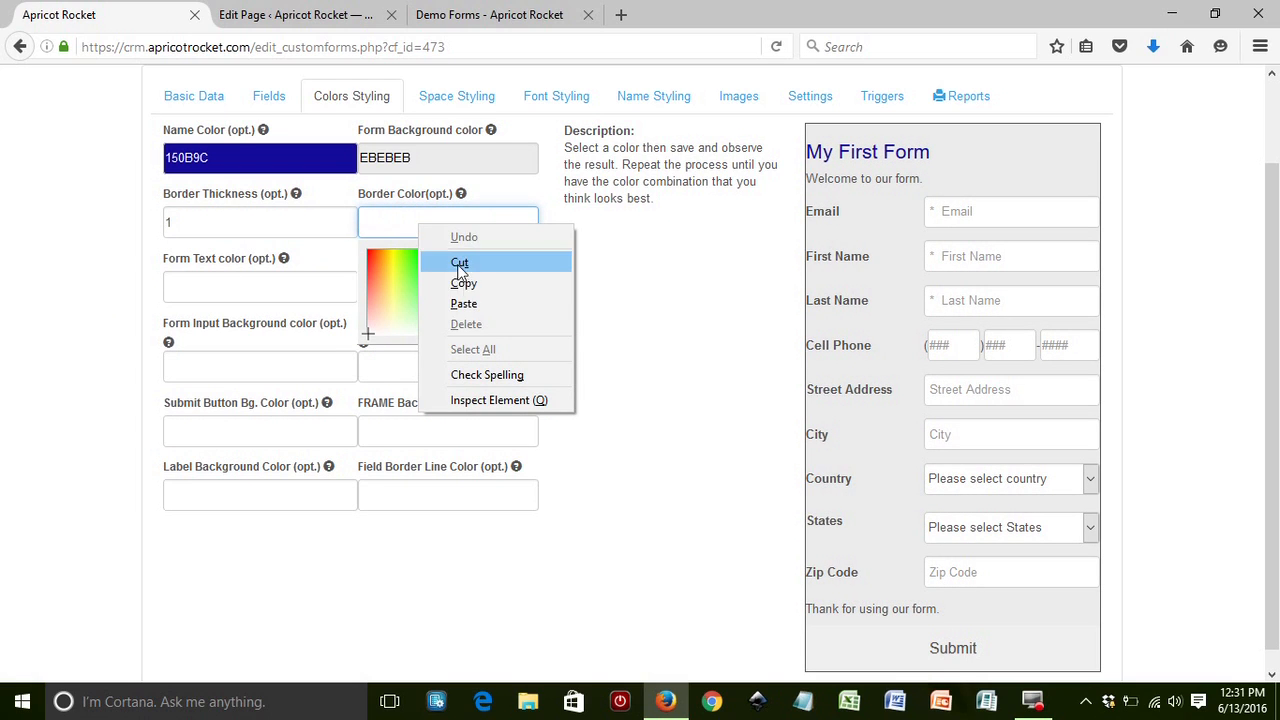
left_click(458, 303)
left_click(620, 280)
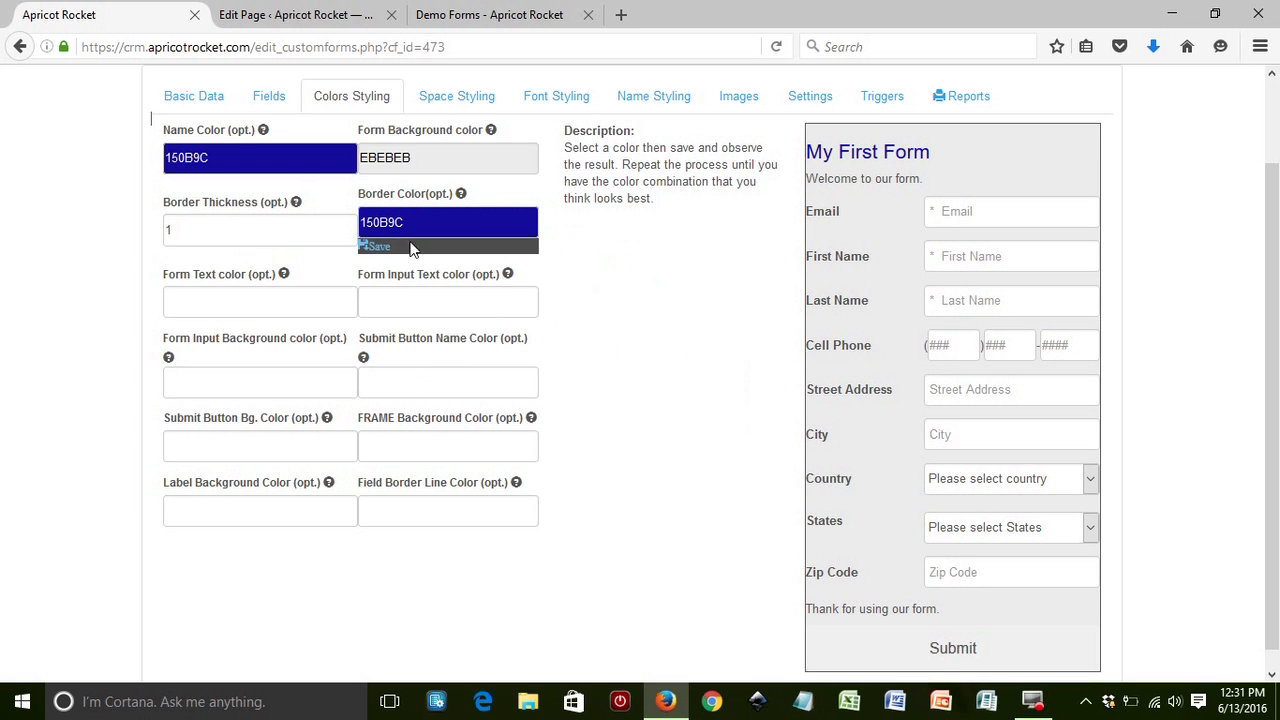
left_click(378, 251)
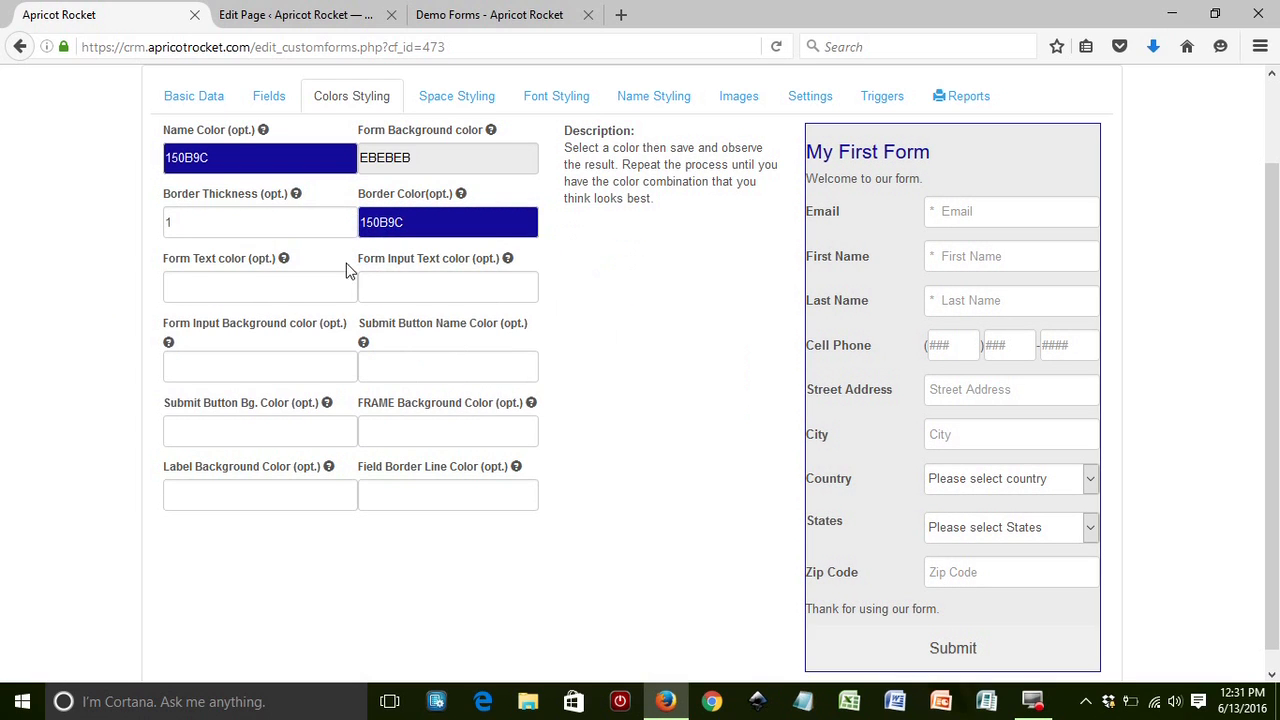
left_click(264, 289)
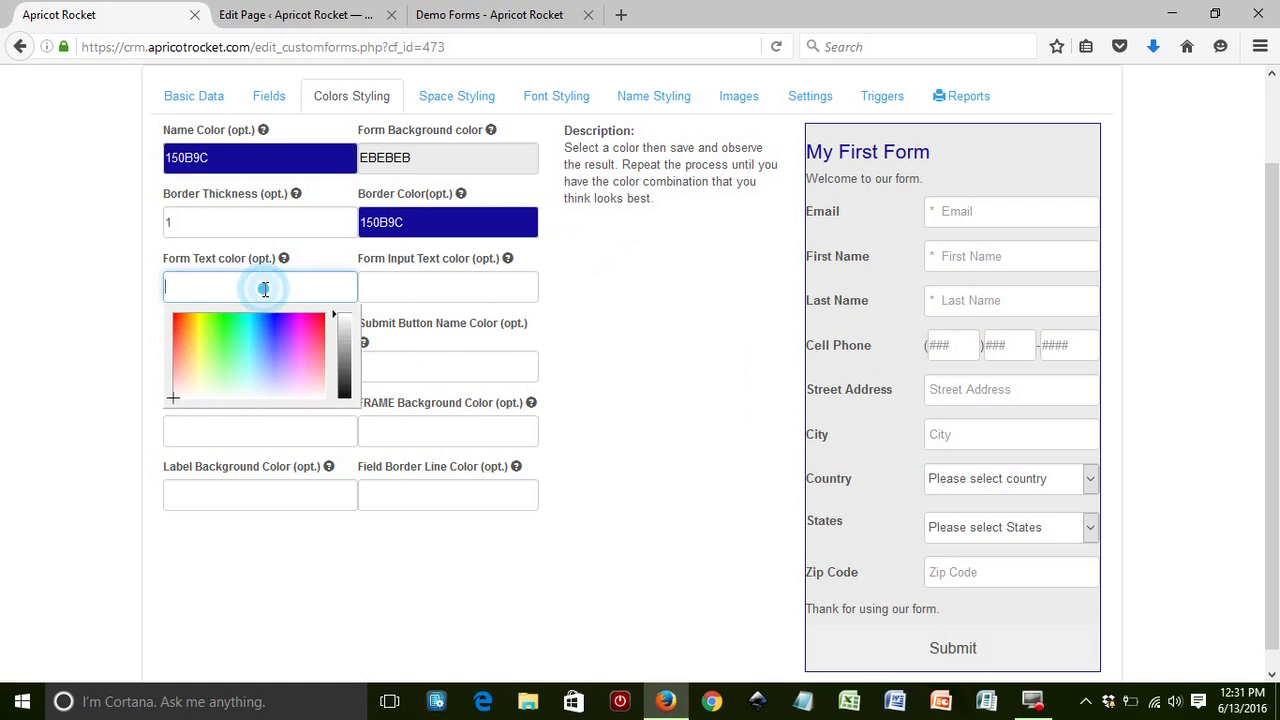
left_click(395, 285)
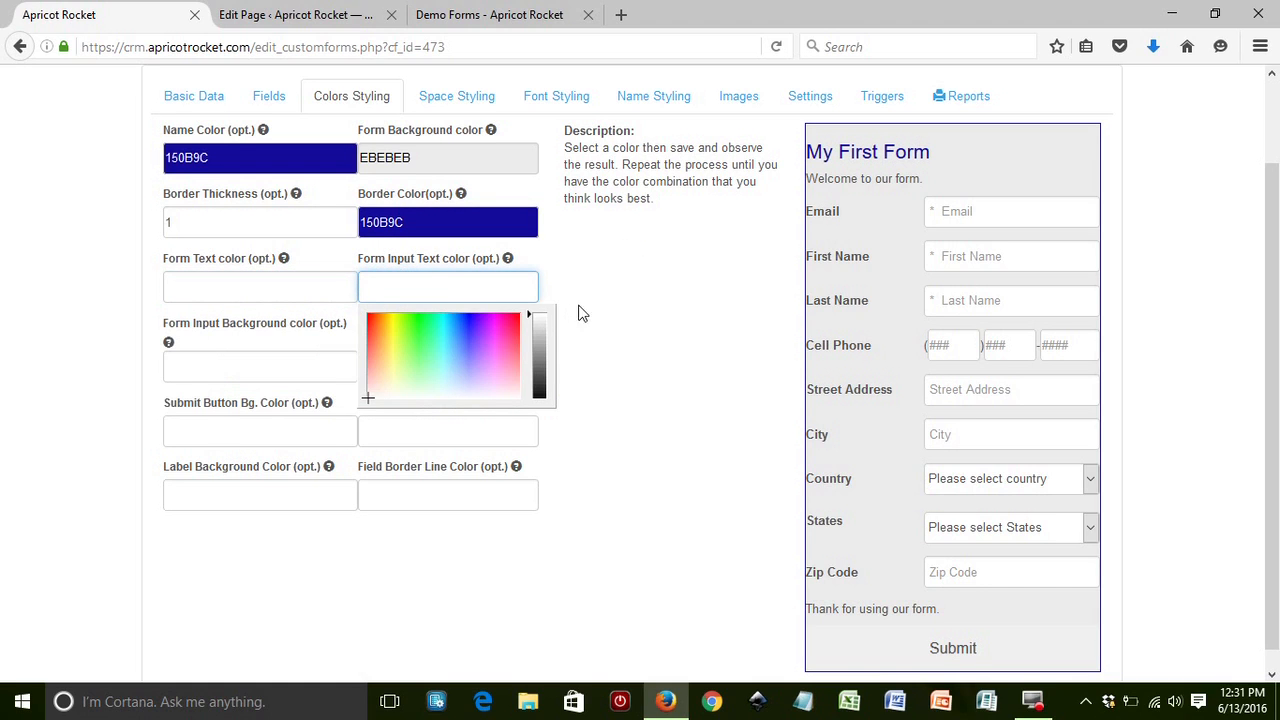
Step: Choose the light blue DBFBFF as the form input background color and save it
left_click(213, 364)
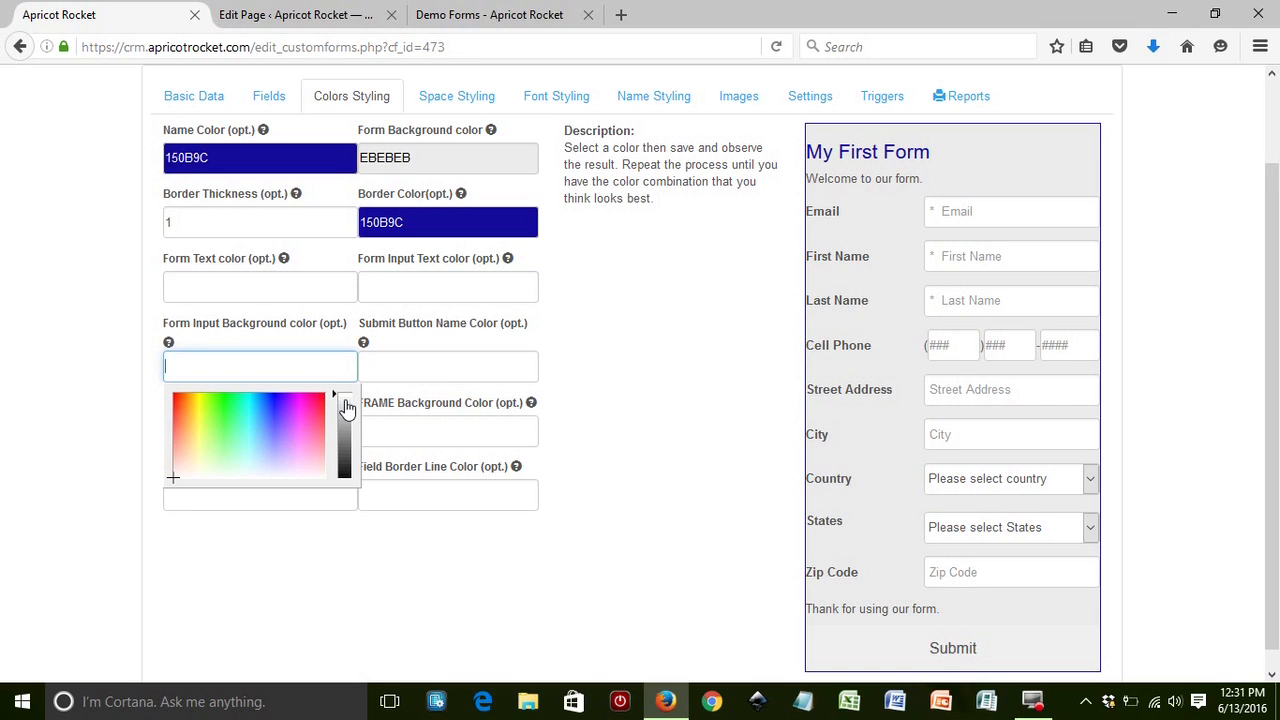
left_click(248, 453)
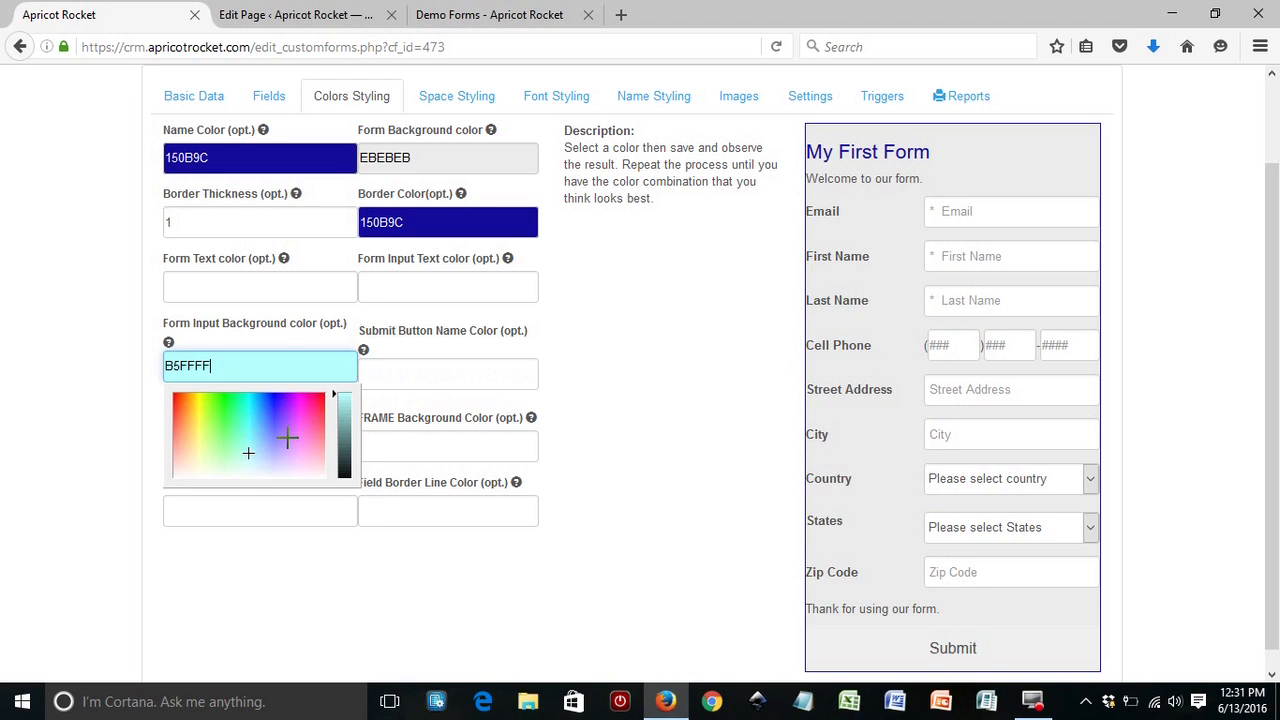
left_click_drag(248, 453, 251, 466)
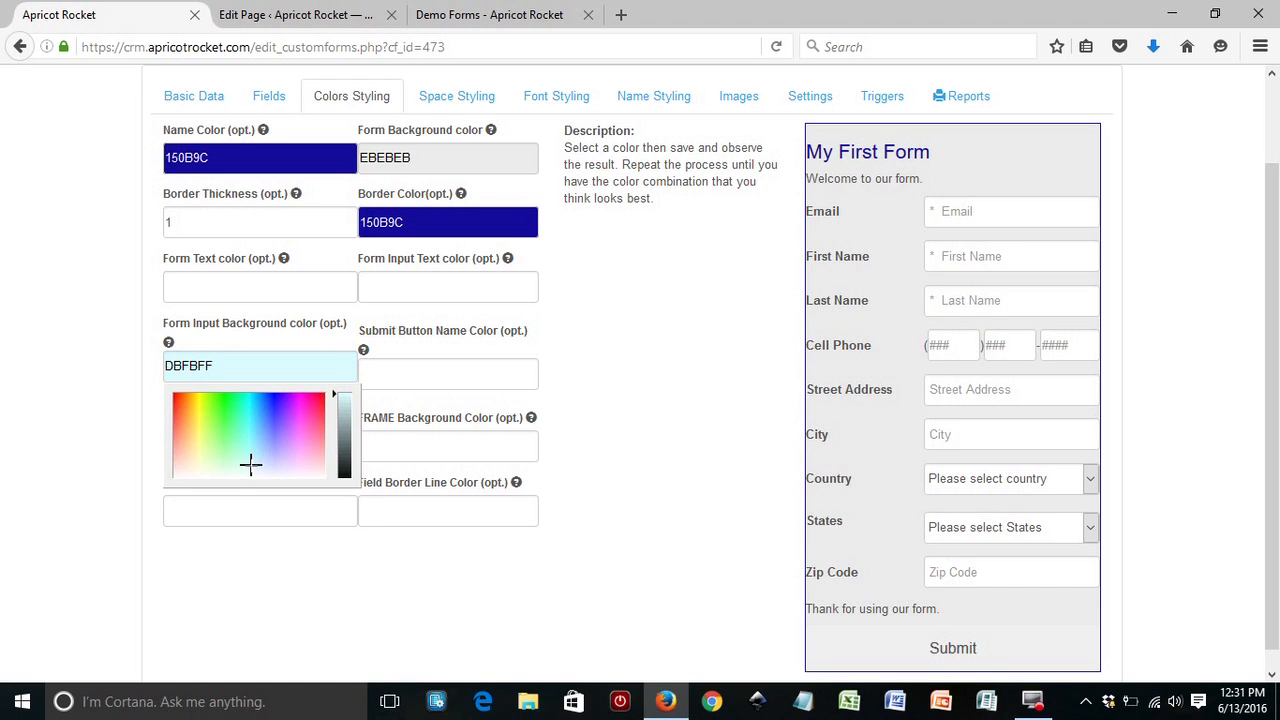
left_click(120, 351)
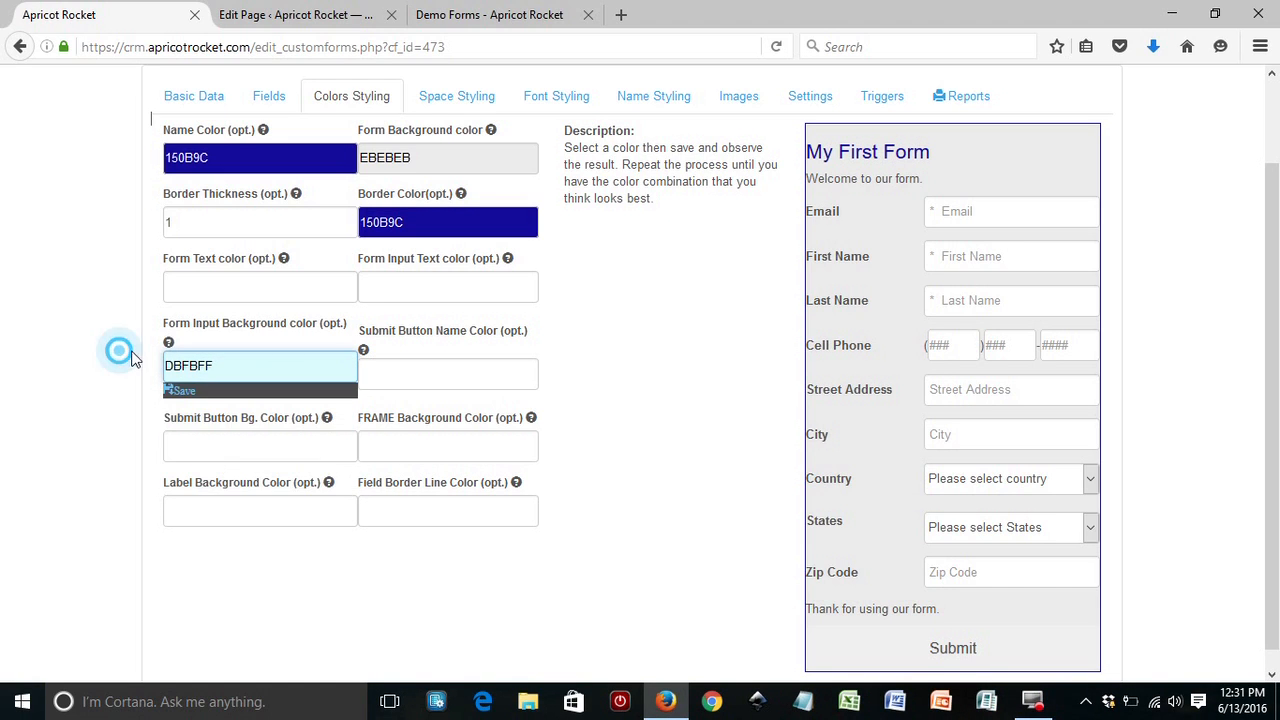
left_click(176, 388)
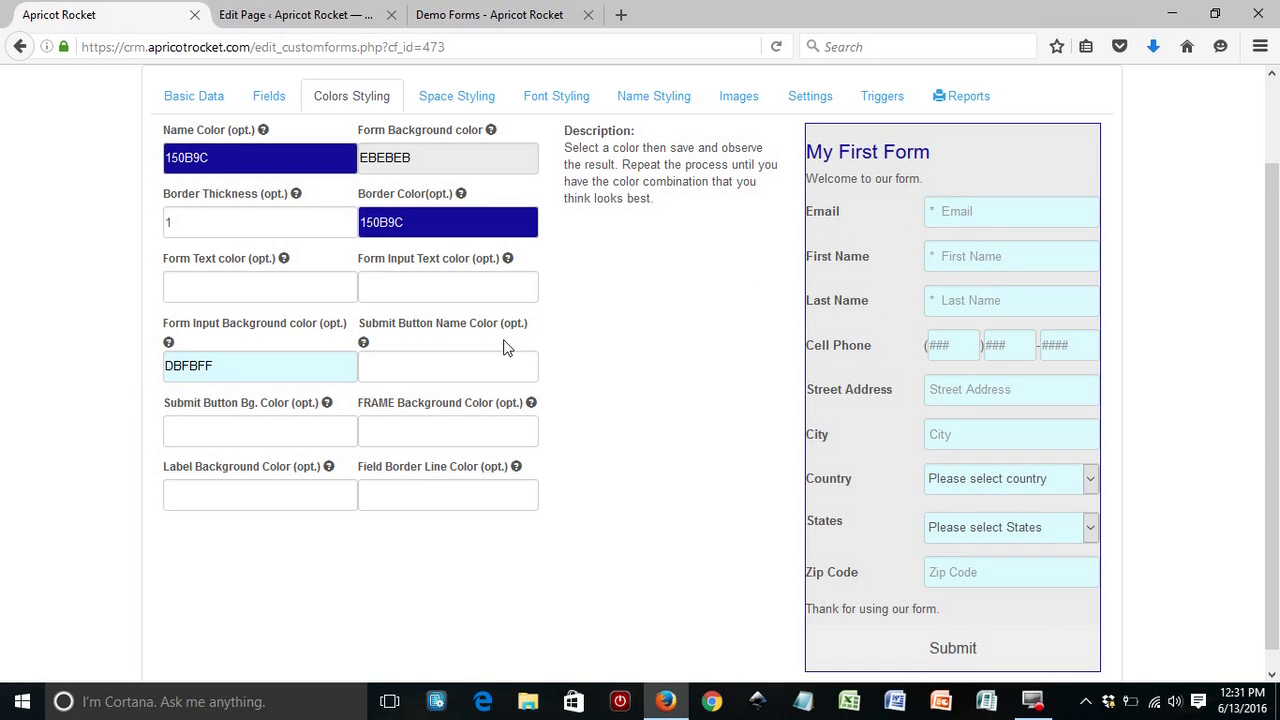
Step: Set the submit button name color to white, FFFFFF, and save it
left_click(424, 358)
left_click(529, 423)
left_click(535, 395)
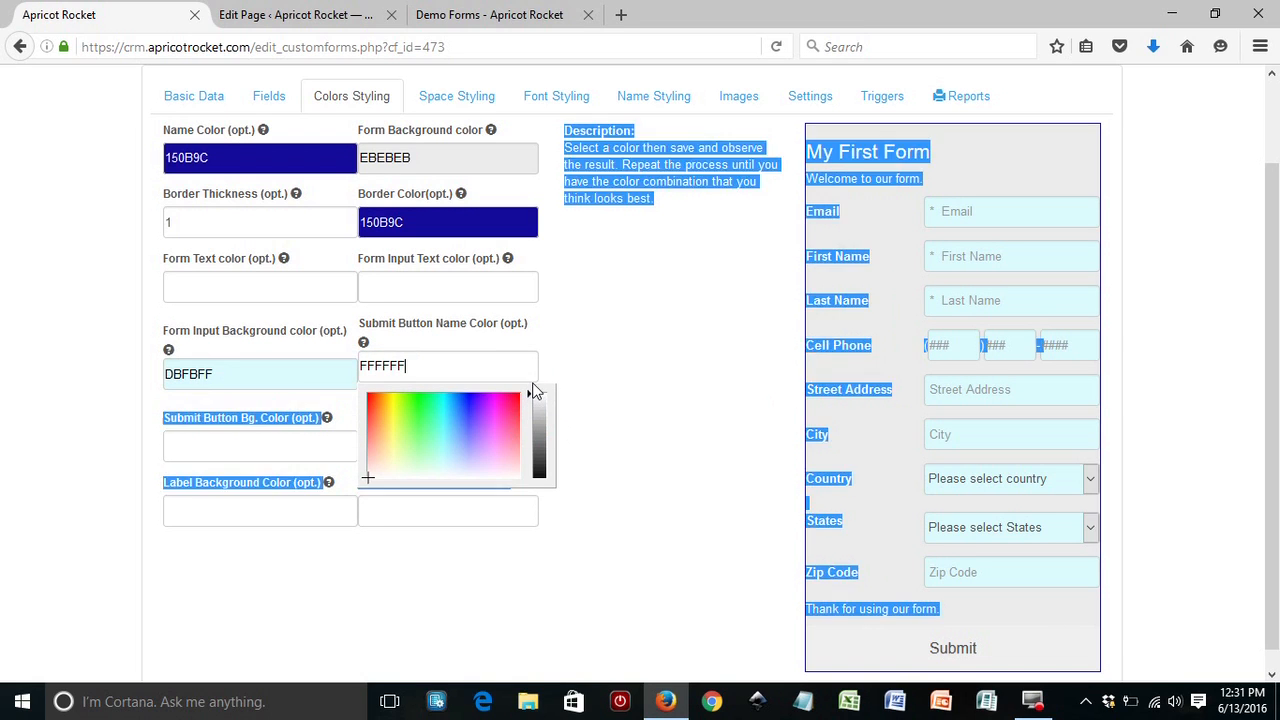
left_click(617, 366)
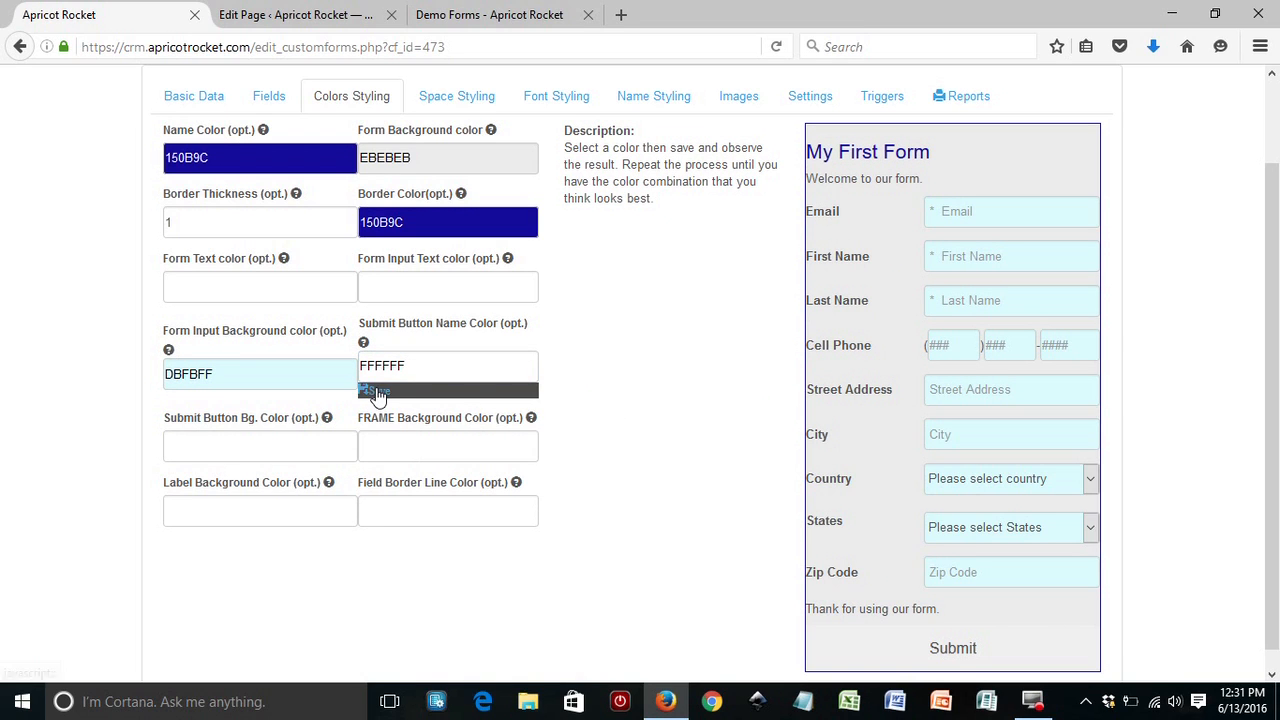
left_click(377, 392)
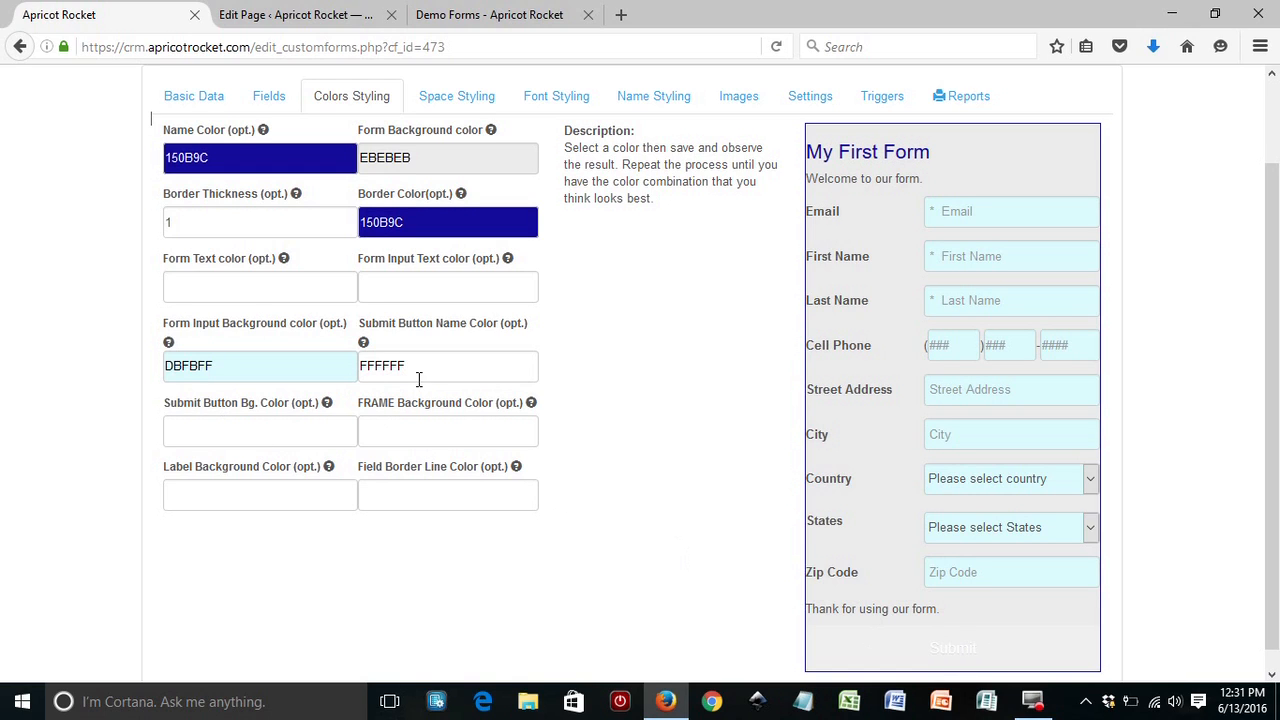
Step: Paste 150B9C as the submit button background color and save it
left_click(239, 431)
right_click(239, 431)
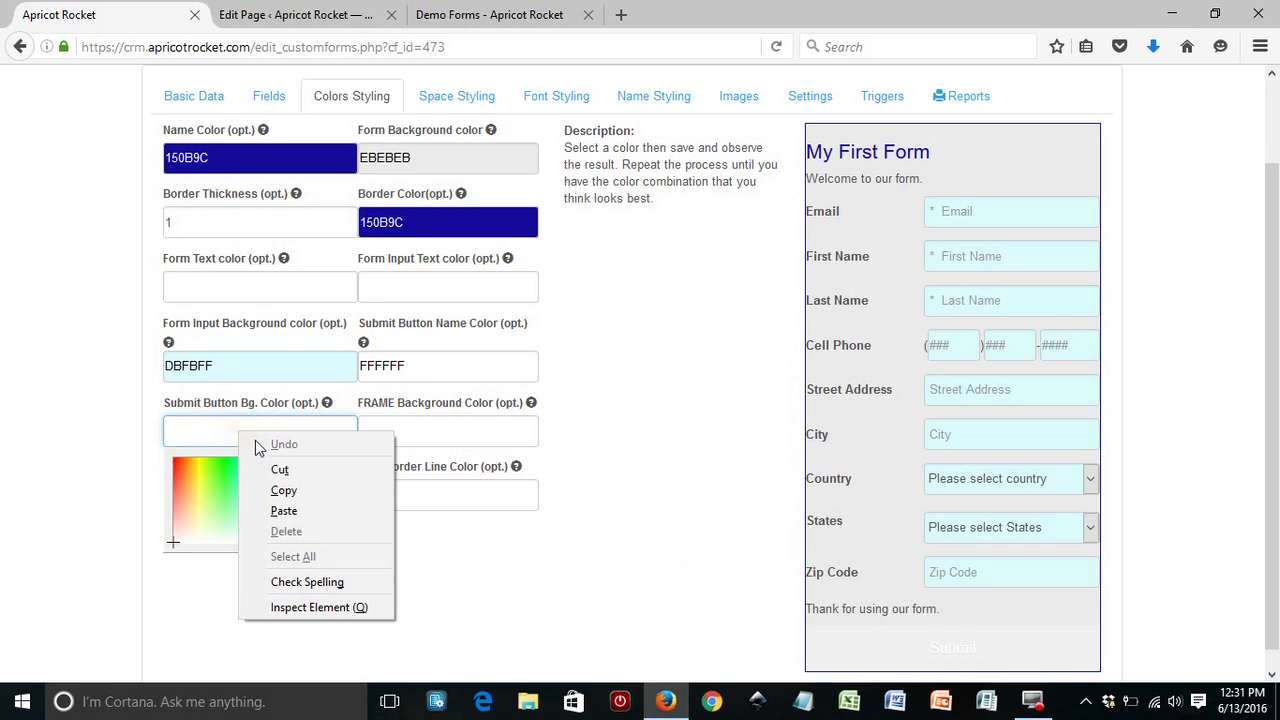
left_click(280, 512)
left_click(177, 464)
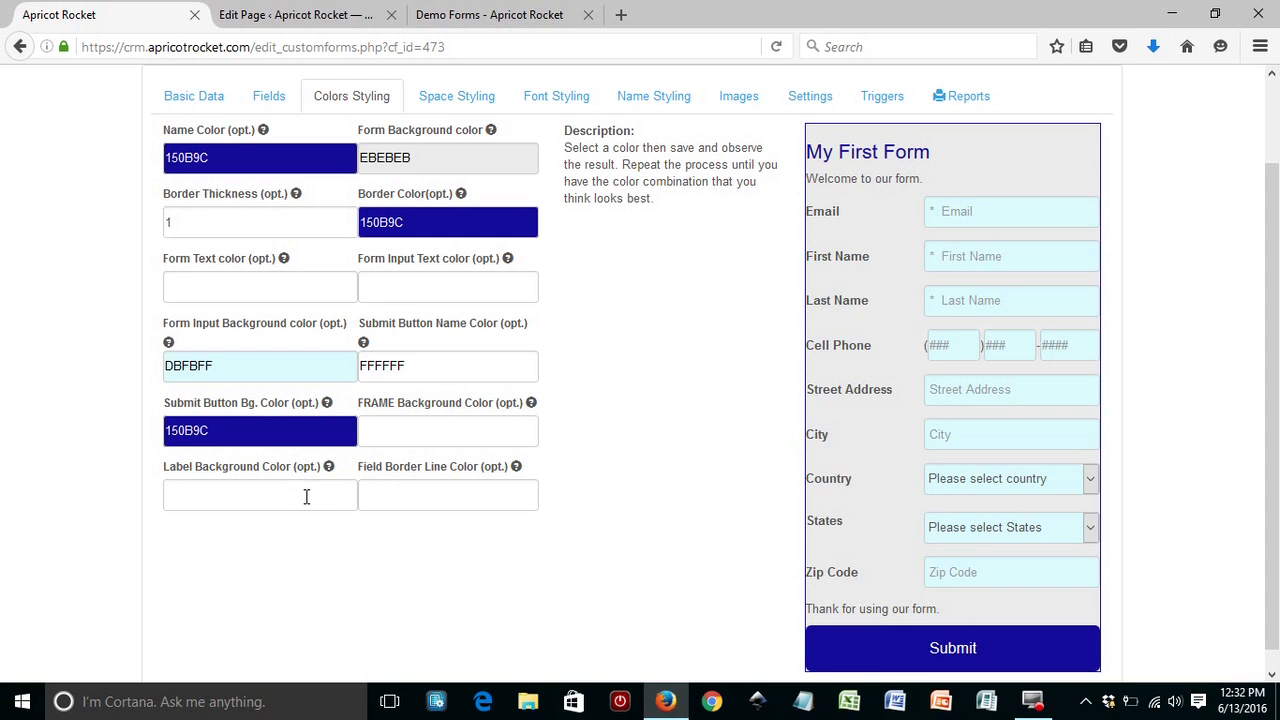
Step: Paste 150B9C as the field border line color and save it
left_click(422, 494)
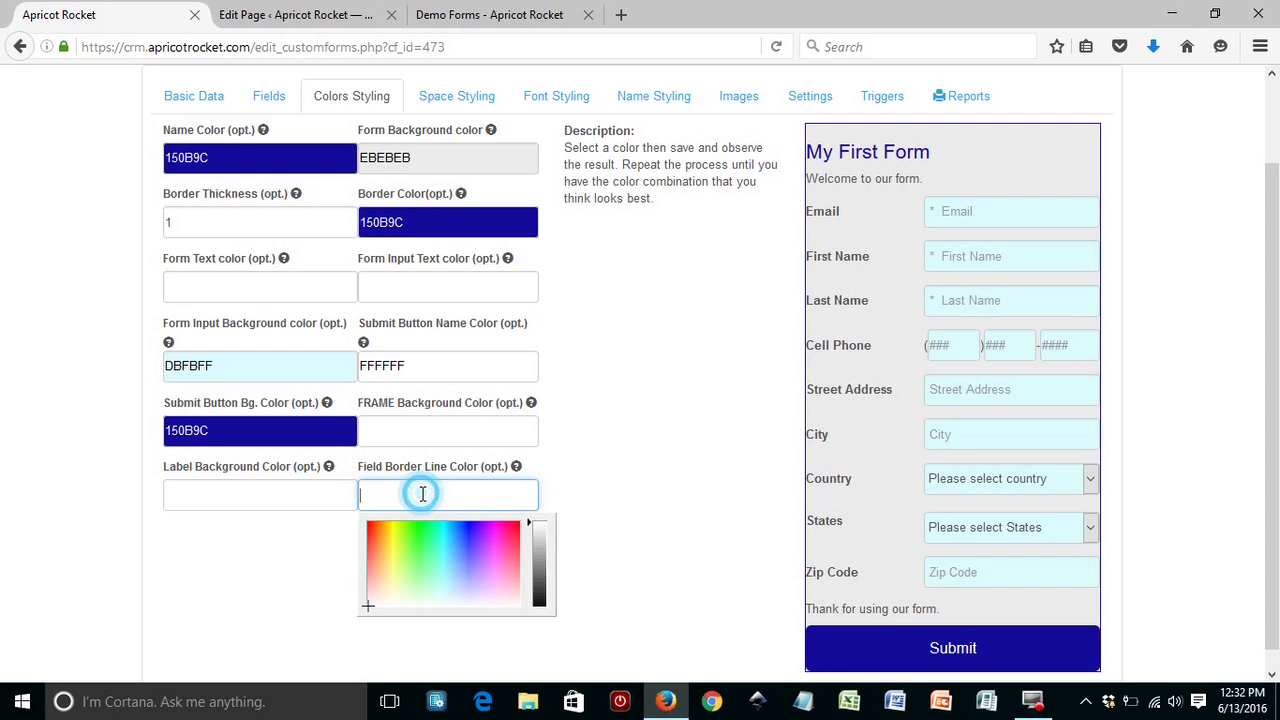
right_click(422, 495)
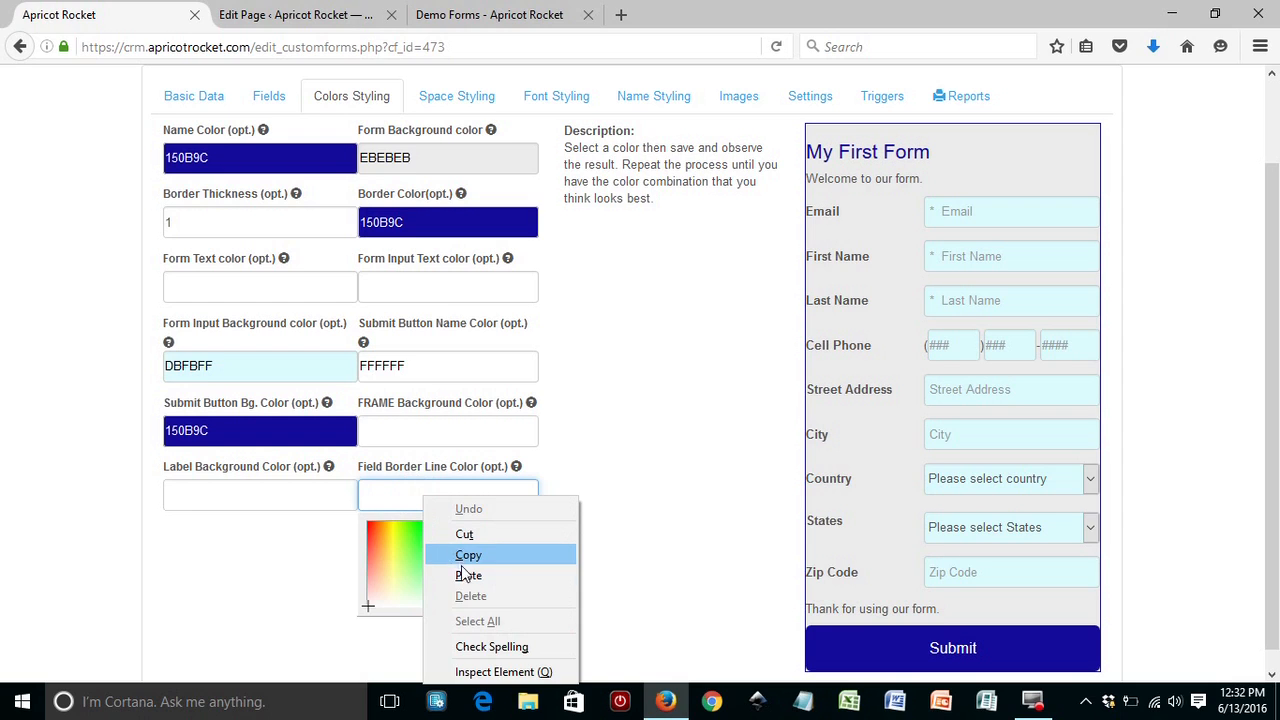
left_click(466, 575)
left_click(351, 530)
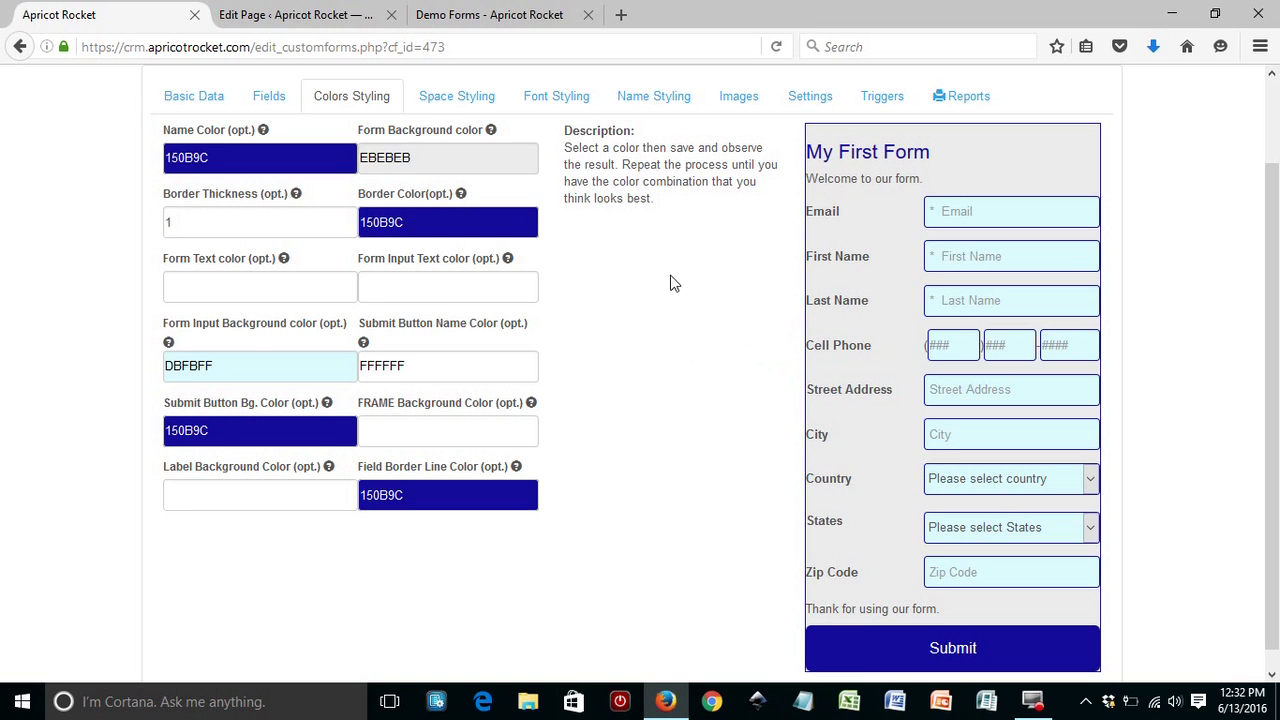
Step: In the form's space styling, enter 5 for the bottom, left and right padding
left_click(457, 101)
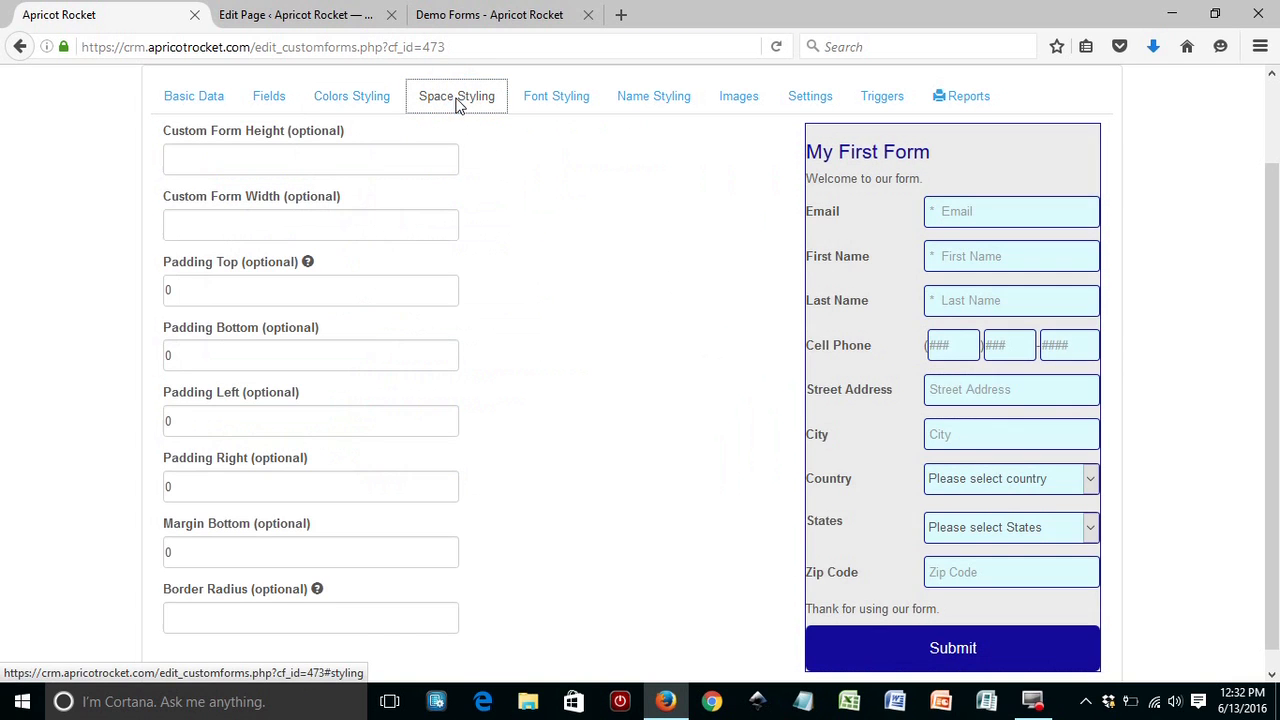
scroll(517, 306, "down", 1)
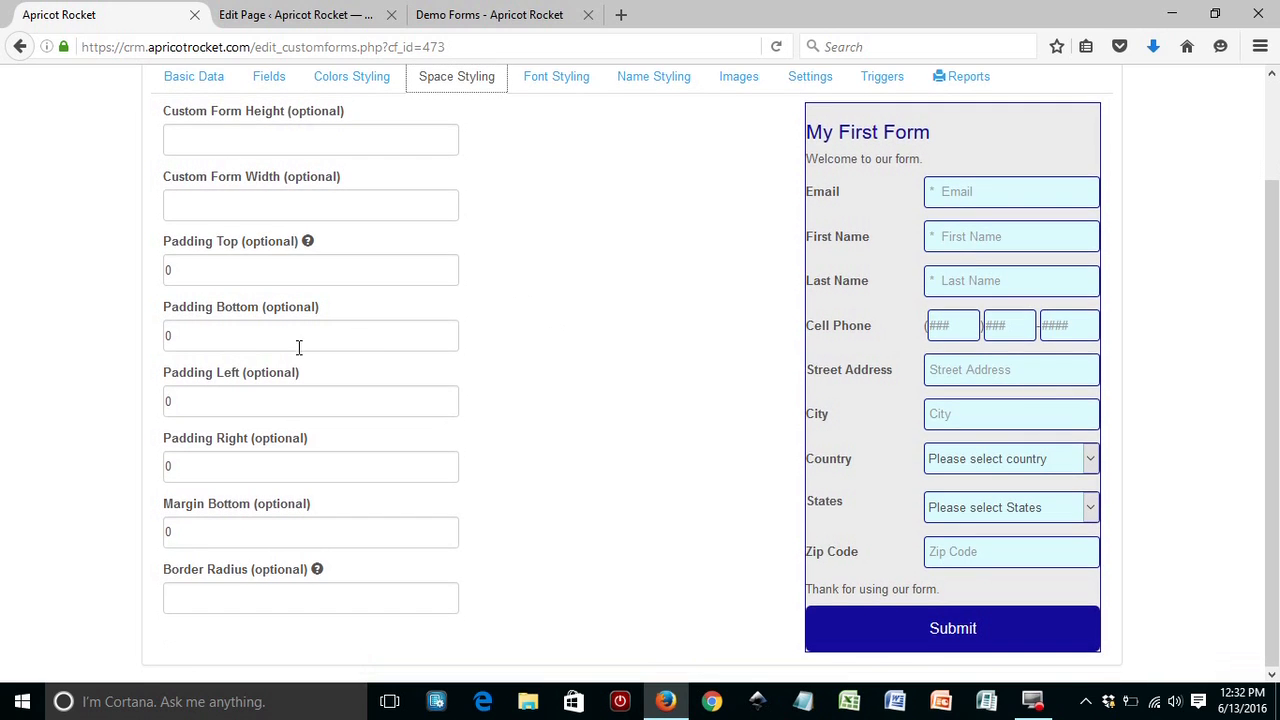
left_click_drag(195, 337, 157, 340)
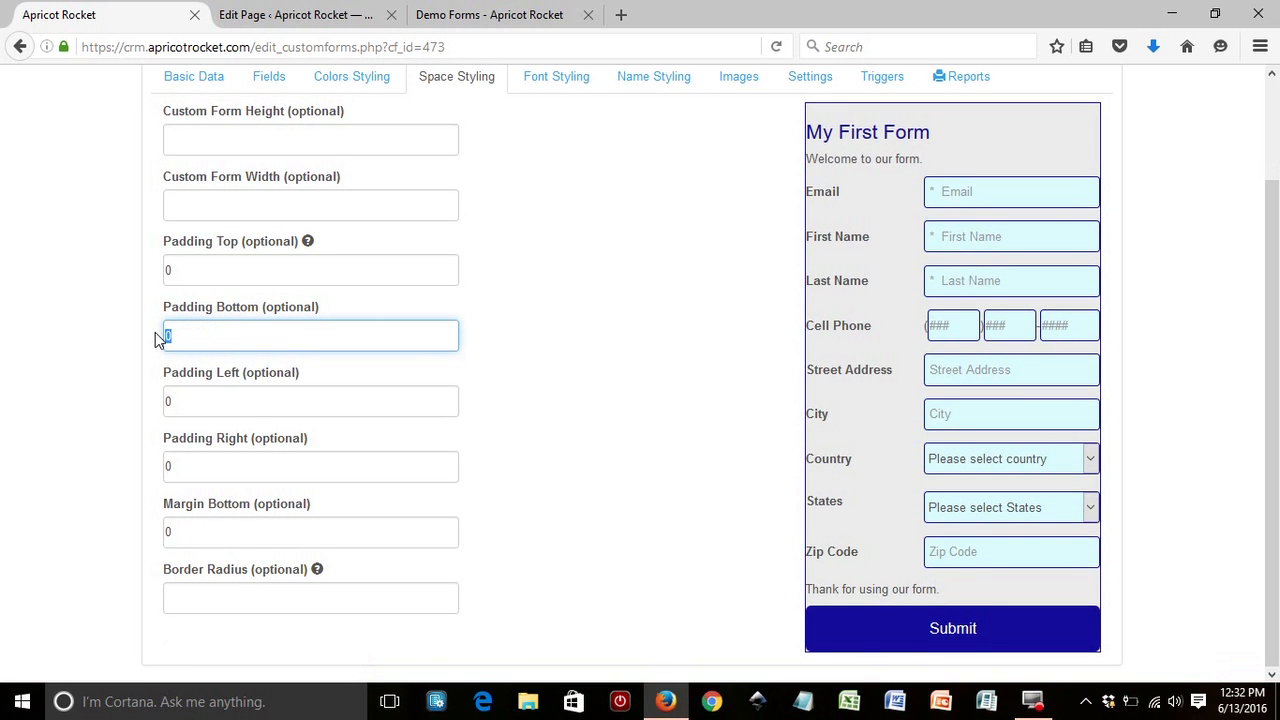
type("5")
key("Tab")
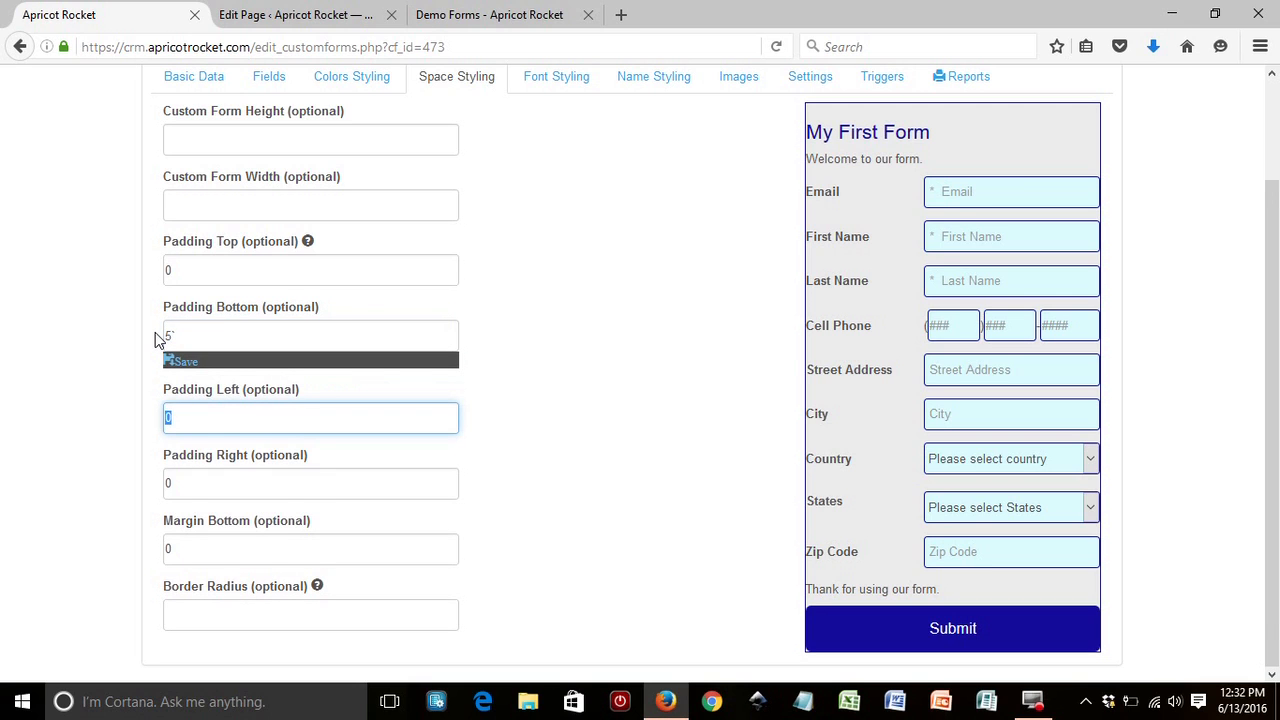
type("5")
key("Tab")
type("5")
key("Tab")
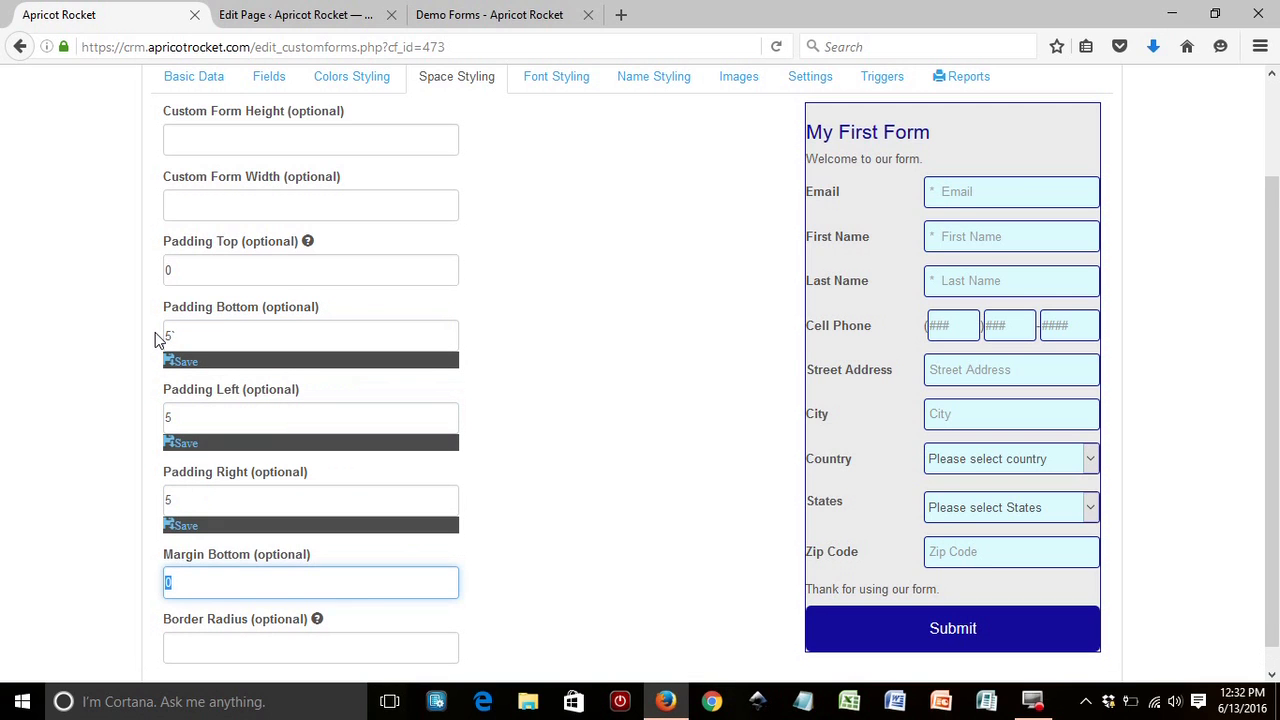
Step: Remove the stray character from the bottom padding so it reads 5, and save all three padding values
left_click(195, 336)
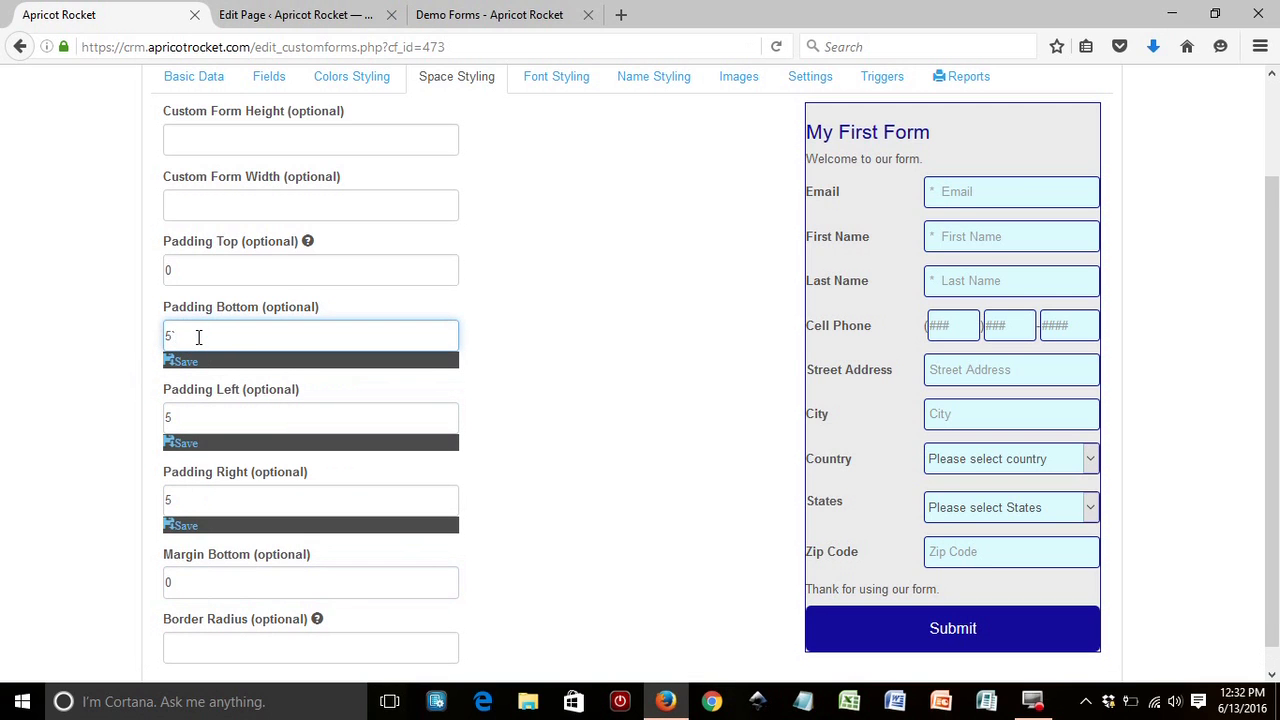
left_click(198, 337)
left_click(175, 360)
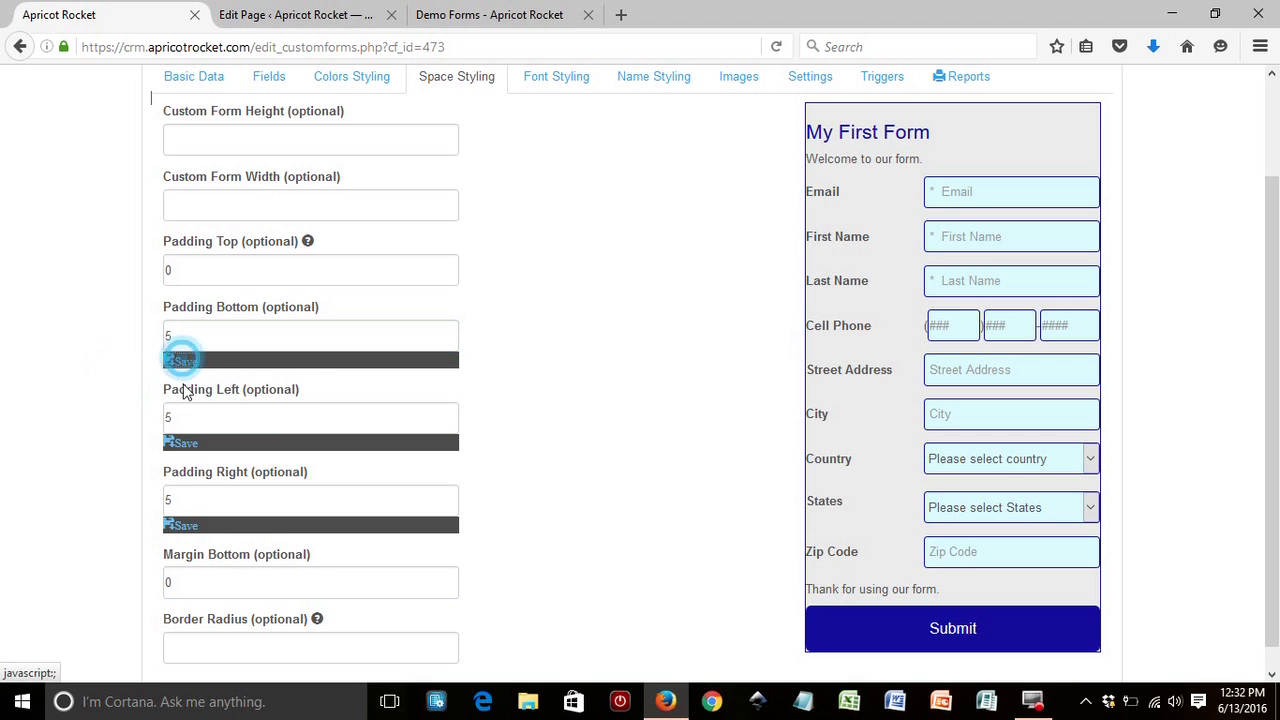
left_click(180, 425)
left_click(176, 492)
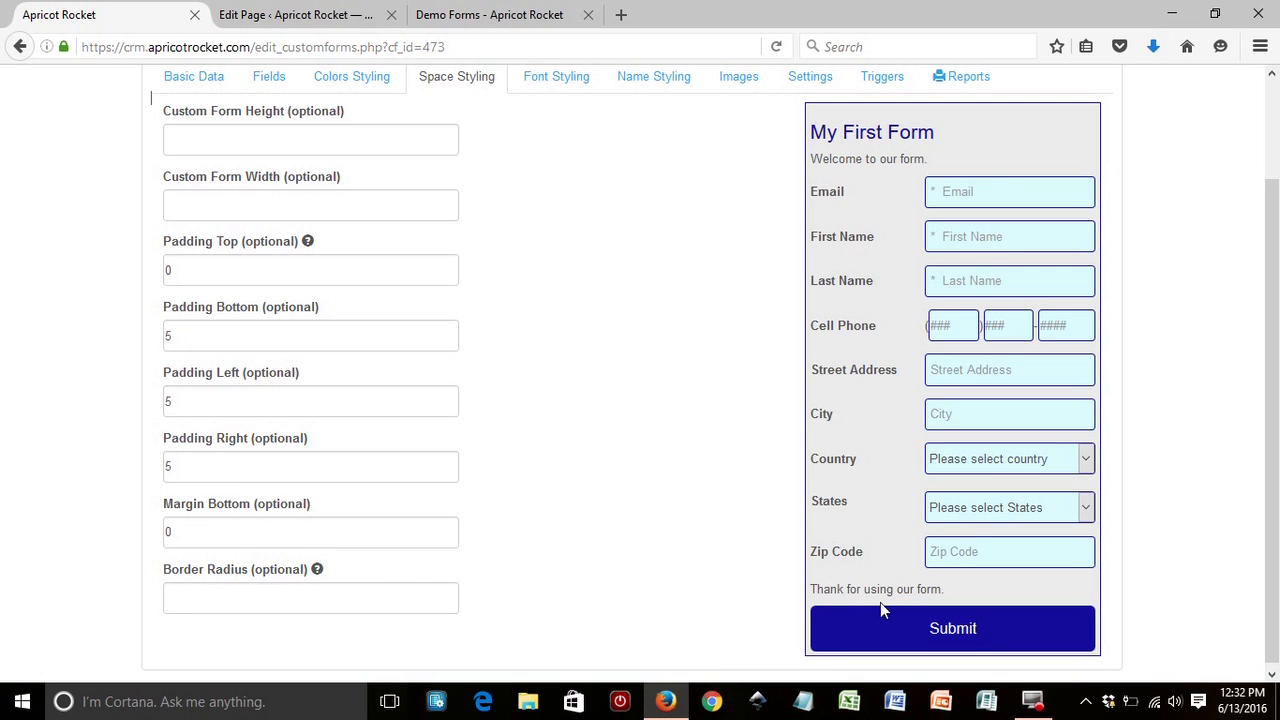
Step: Set the form's border radius to 5 and save it
left_click(264, 602)
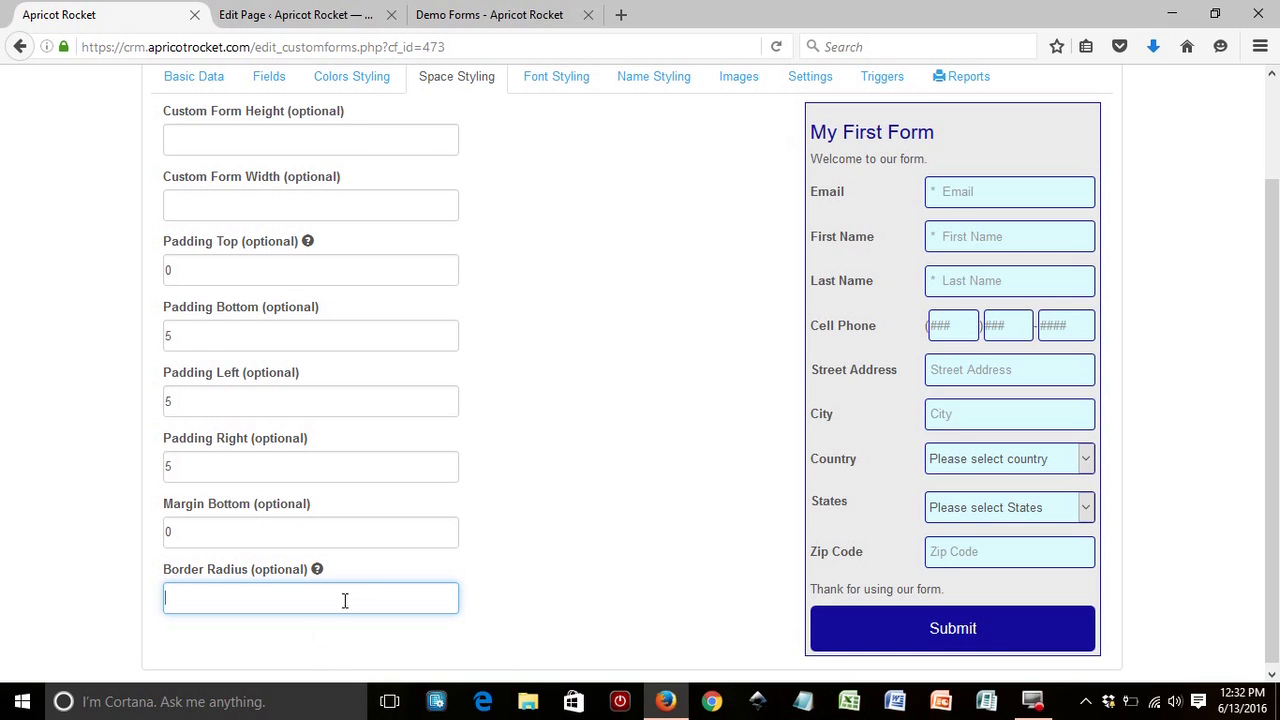
left_click(52, 592)
left_click(176, 627)
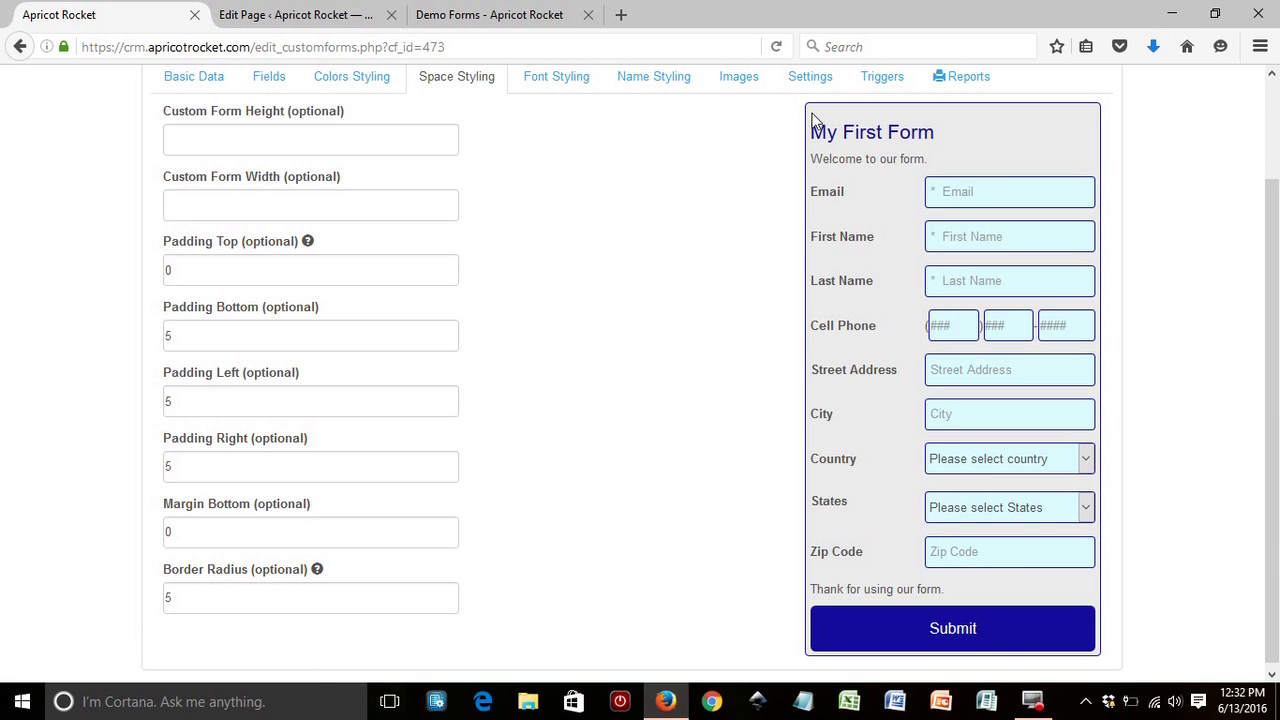
Step: In the font styling, set the form name's font weight to bolder and save it
scroll(604, 366, "up", 1)
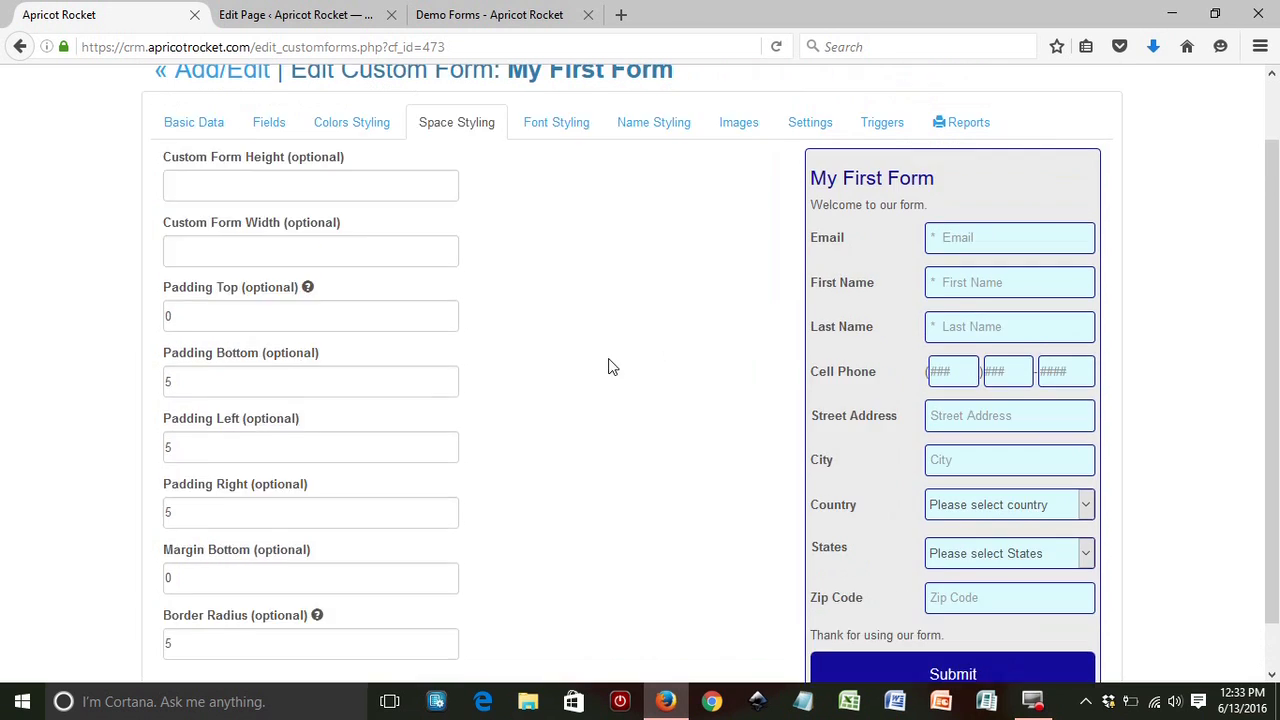
left_click(566, 174)
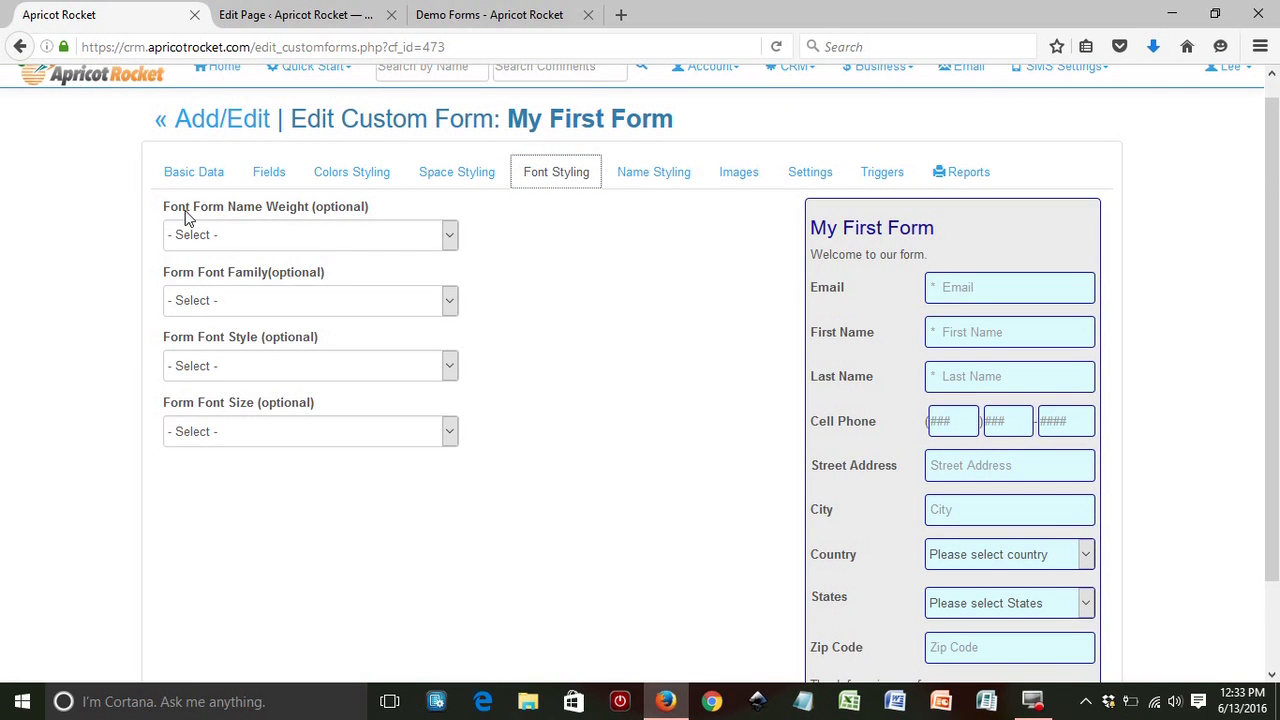
left_click(215, 235)
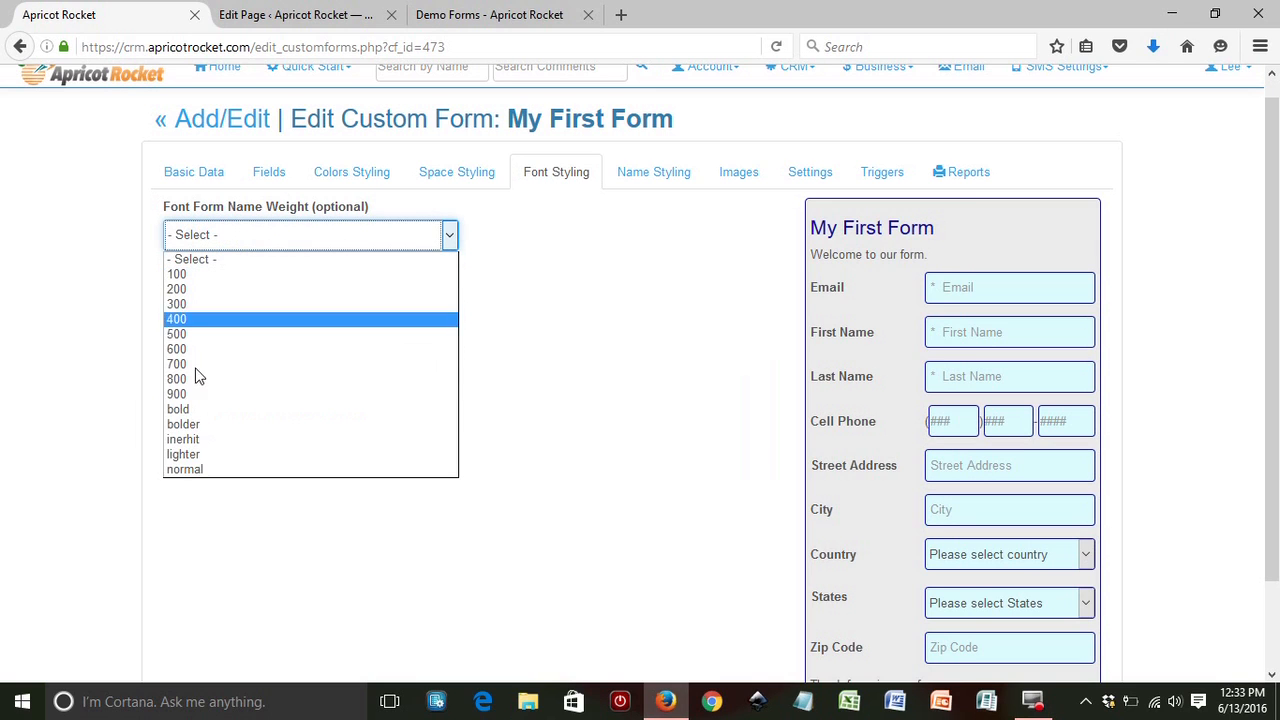
left_click(195, 424)
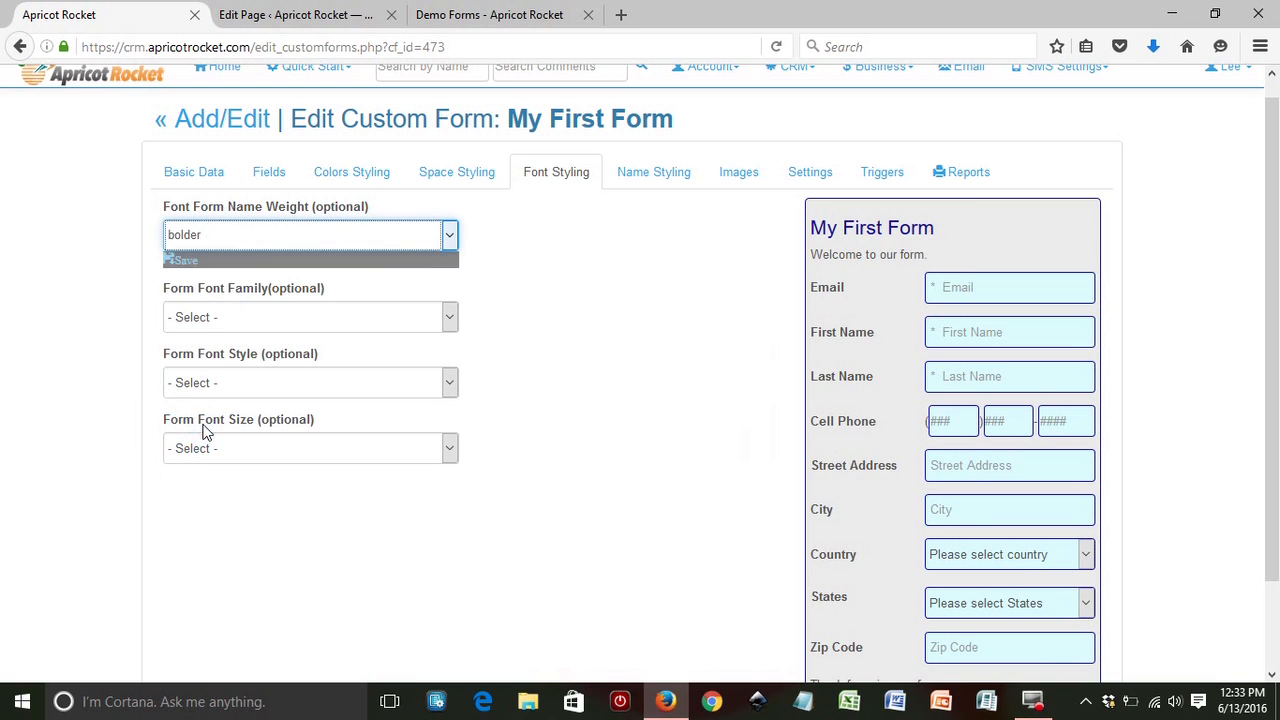
left_click(184, 261)
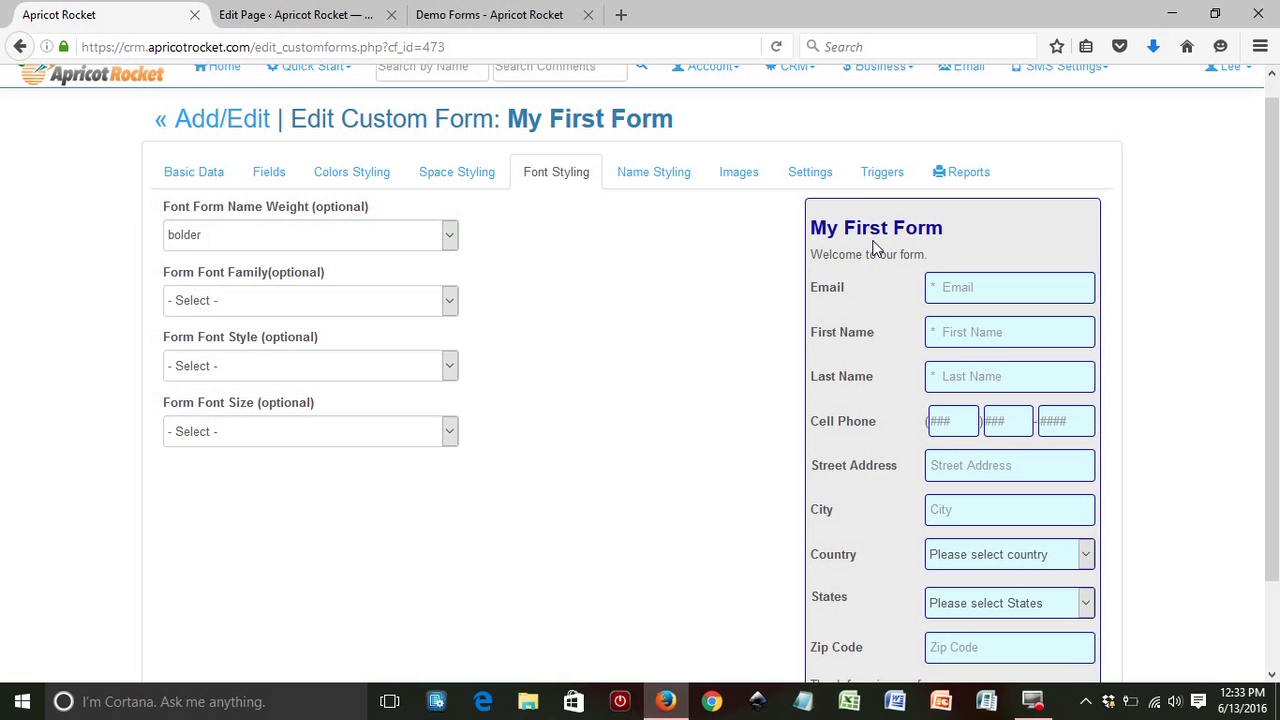
Step: In the form's general settings, set the frame height to 700 and save it
left_click(654, 177)
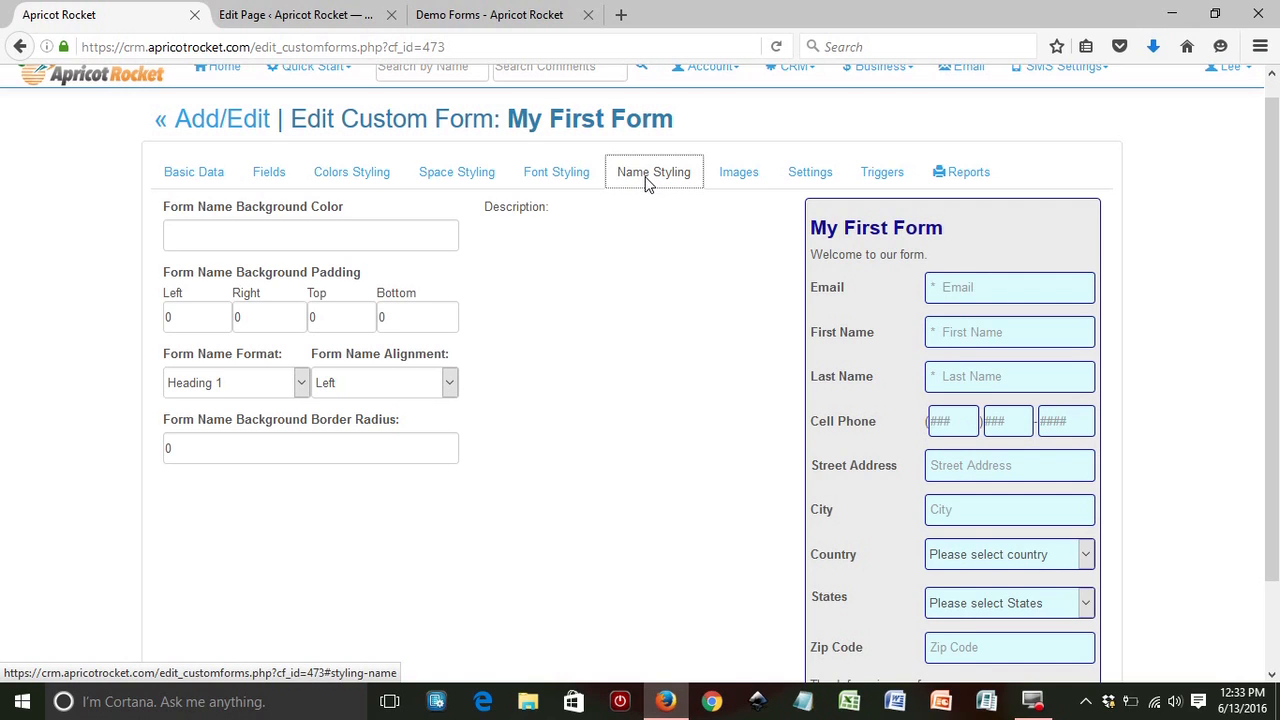
left_click(740, 180)
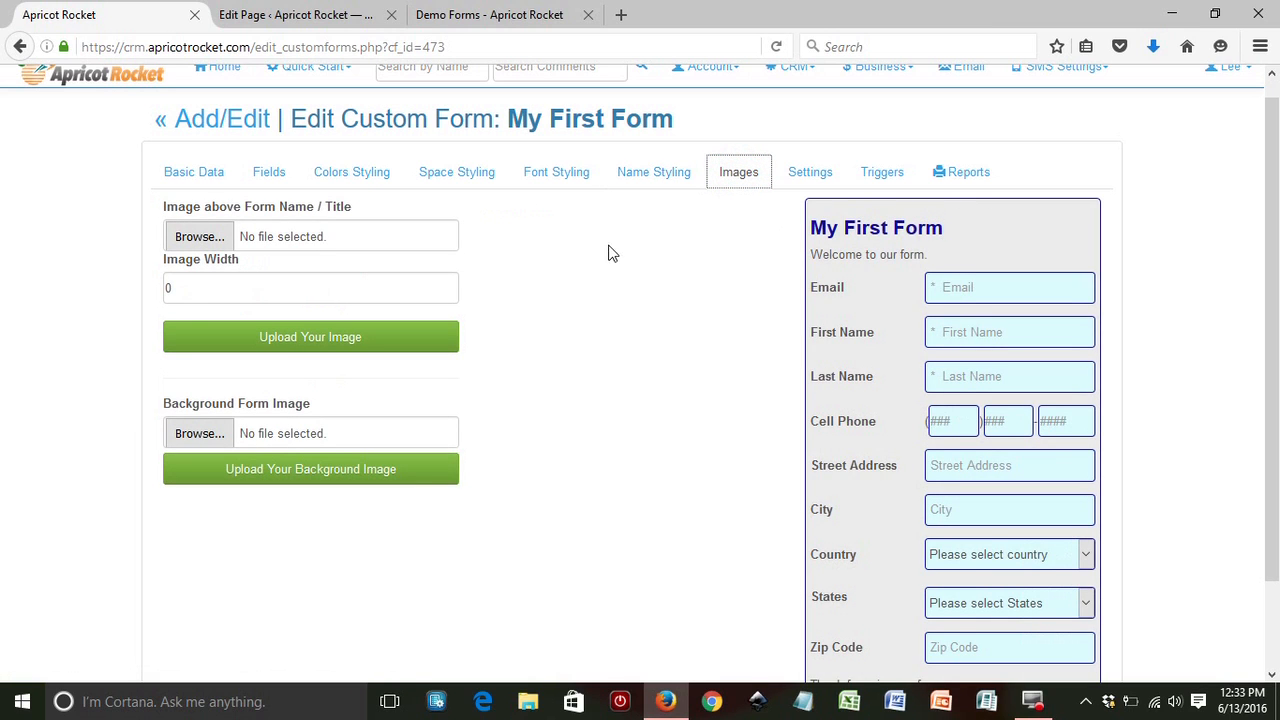
left_click(810, 174)
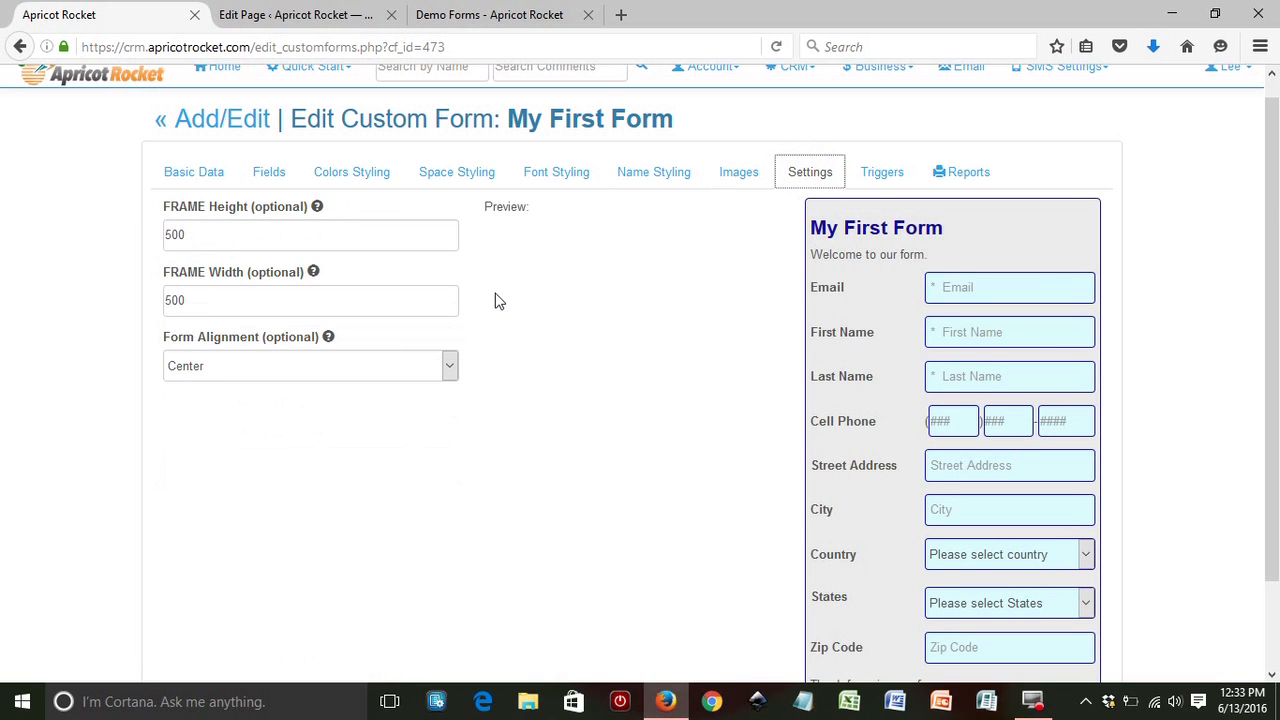
left_click_drag(1274, 199, 1278, 290)
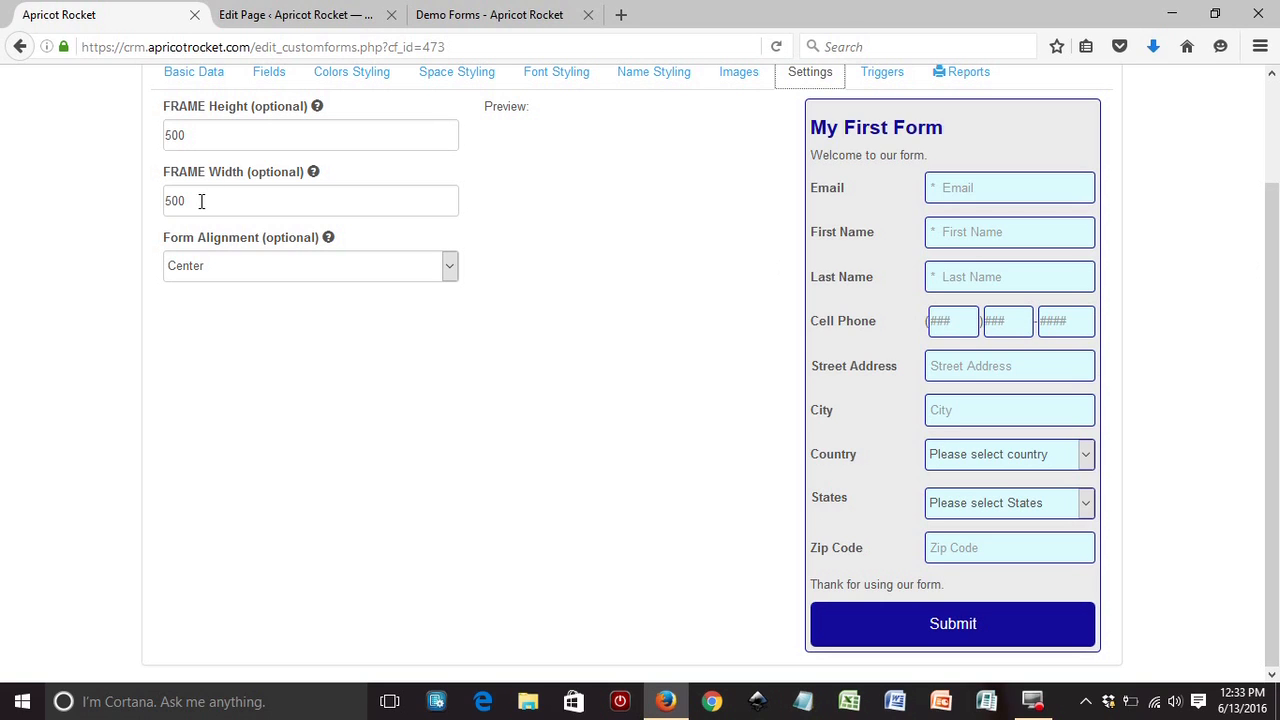
double_click(205, 135)
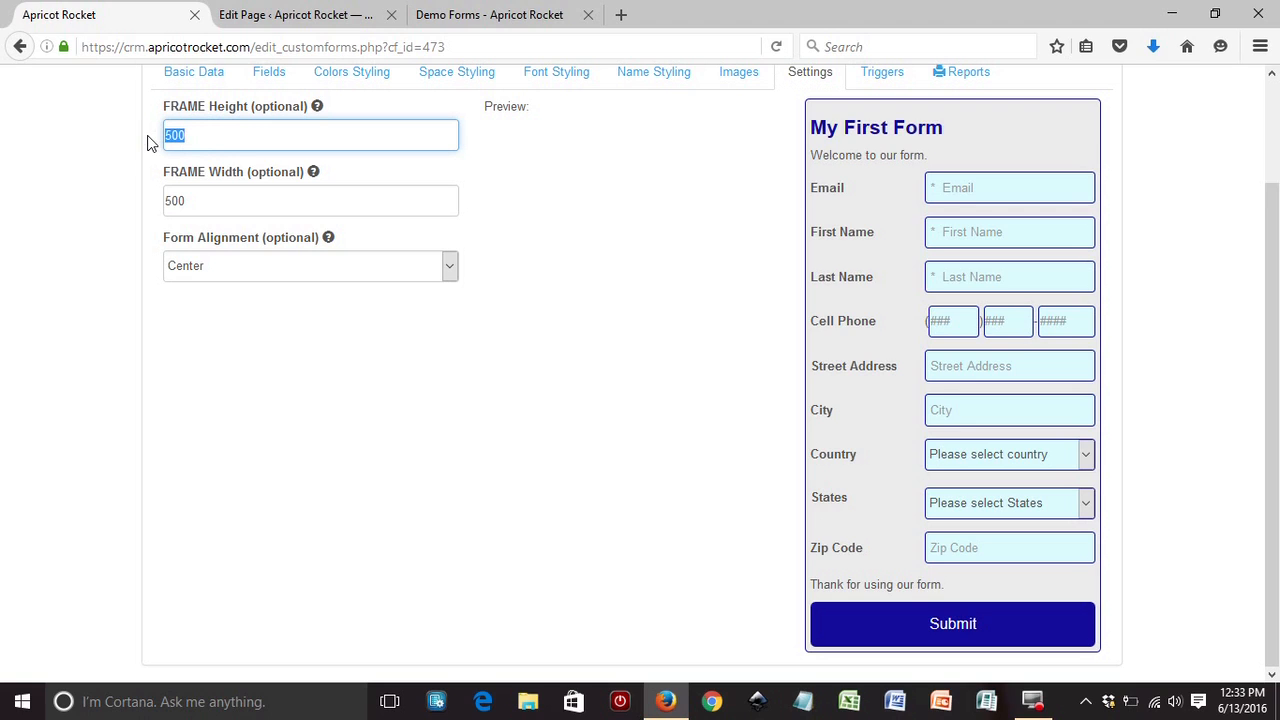
type("700")
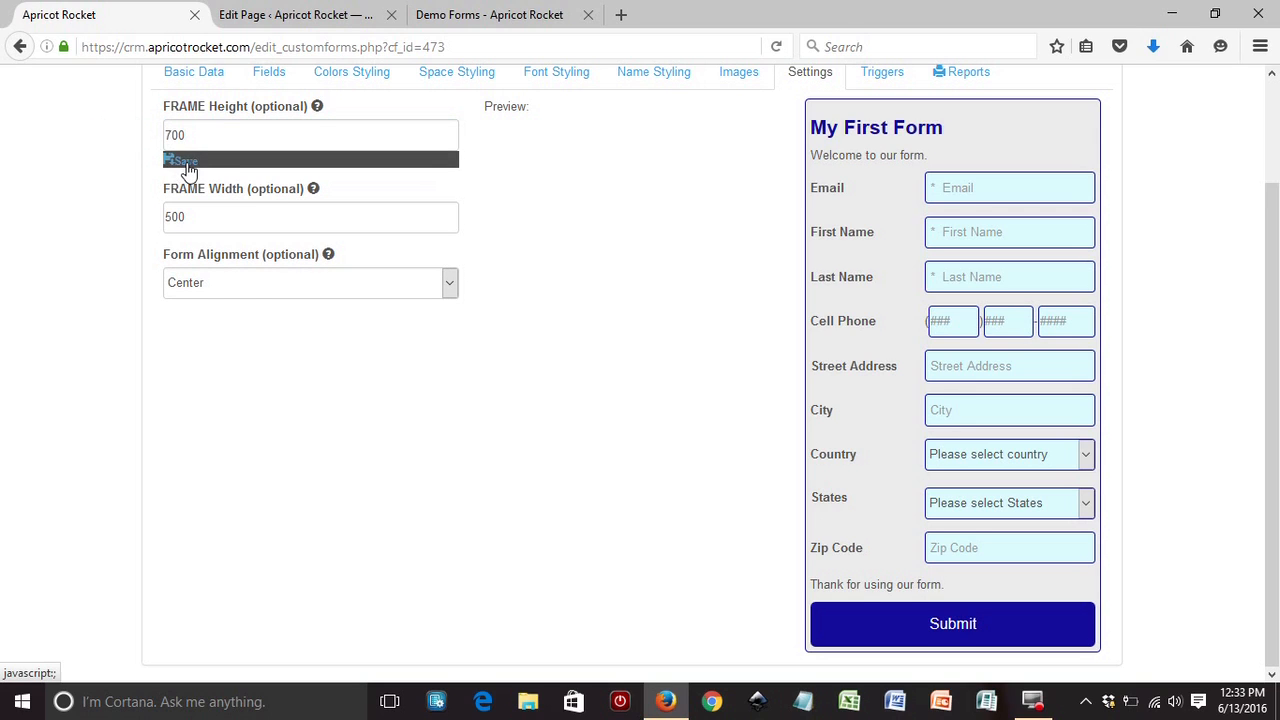
left_click(185, 161)
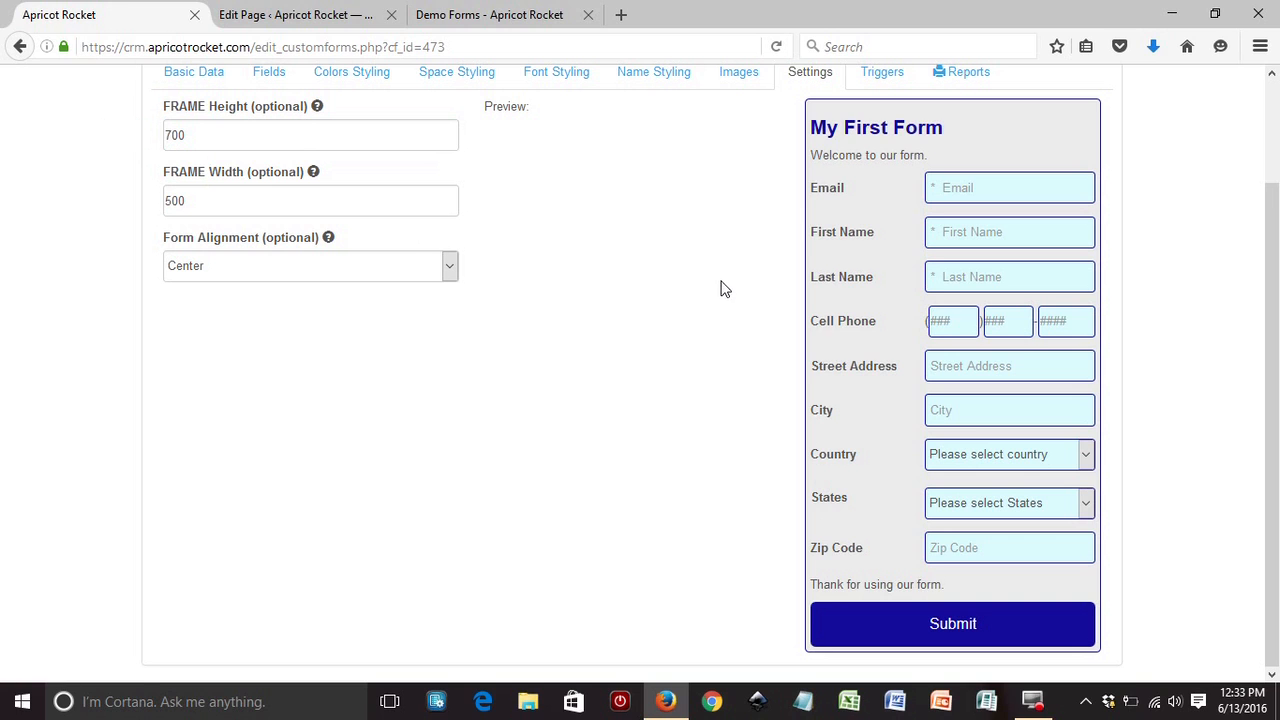
Step: Return to the list of existing custom forms and copy the short code of My First Form
scroll(697, 455, "up", 2)
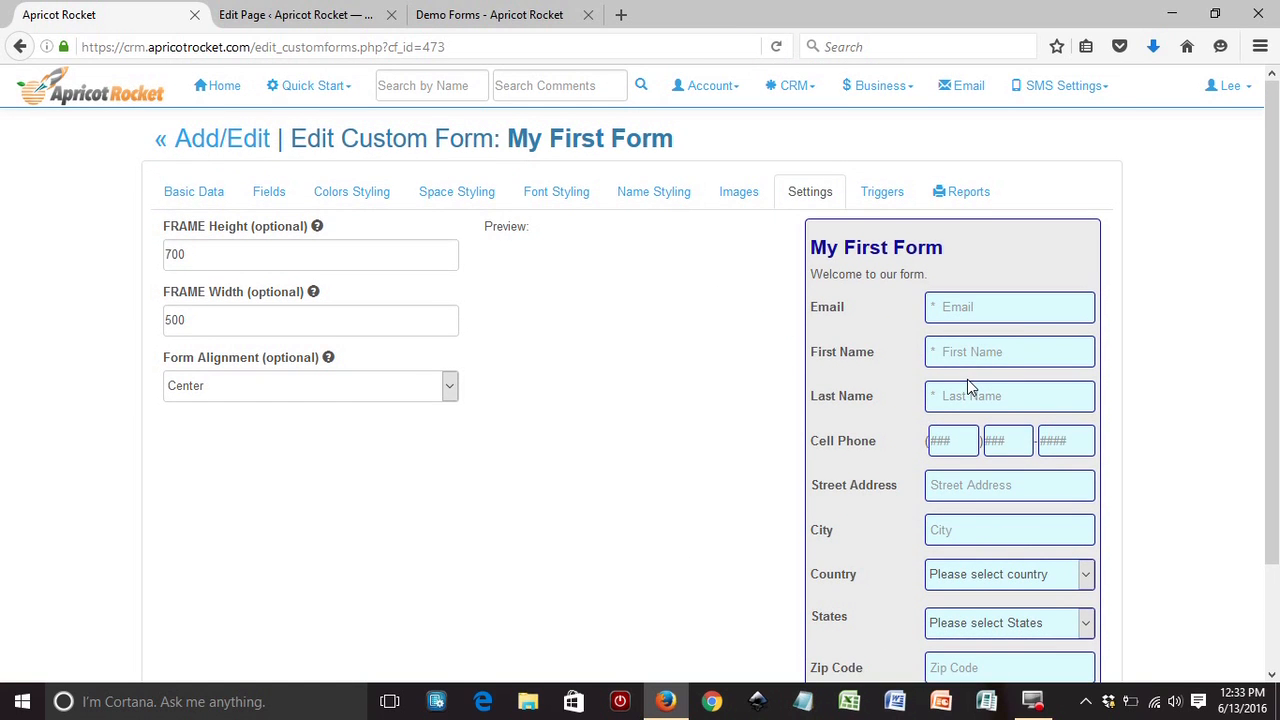
left_click(218, 138)
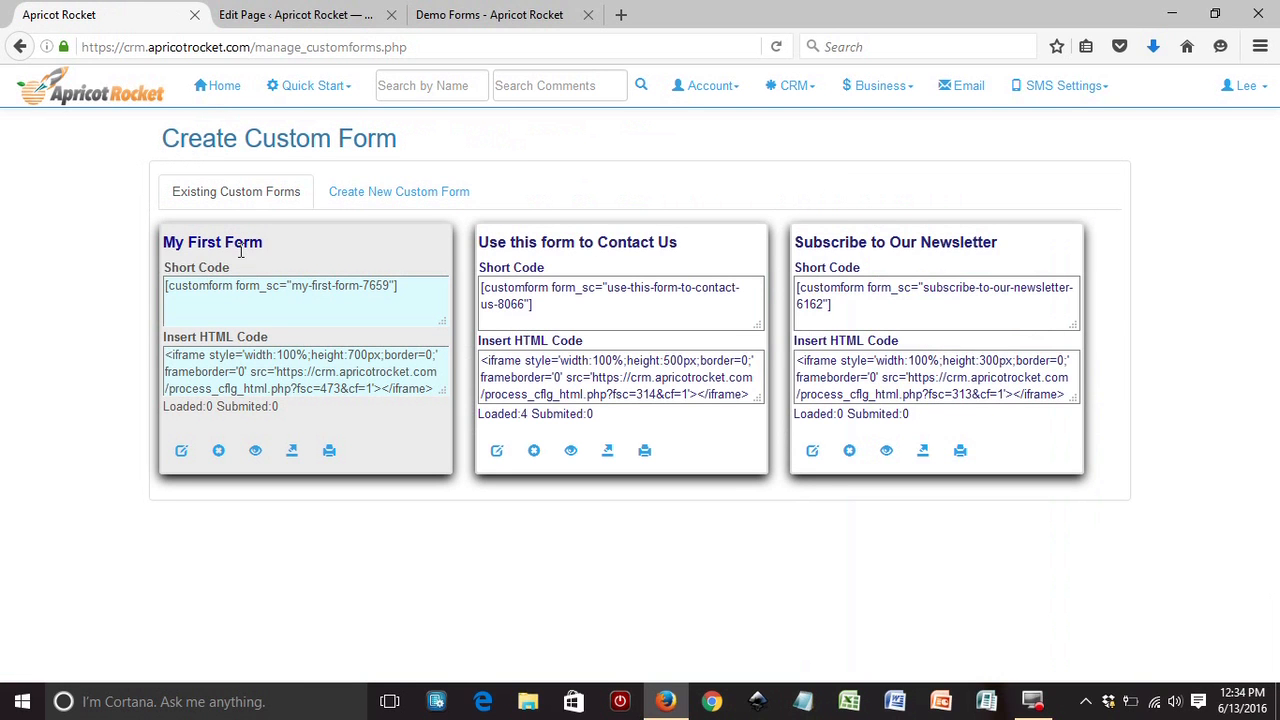
left_click_drag(402, 288, 163, 290)
right_click(203, 286)
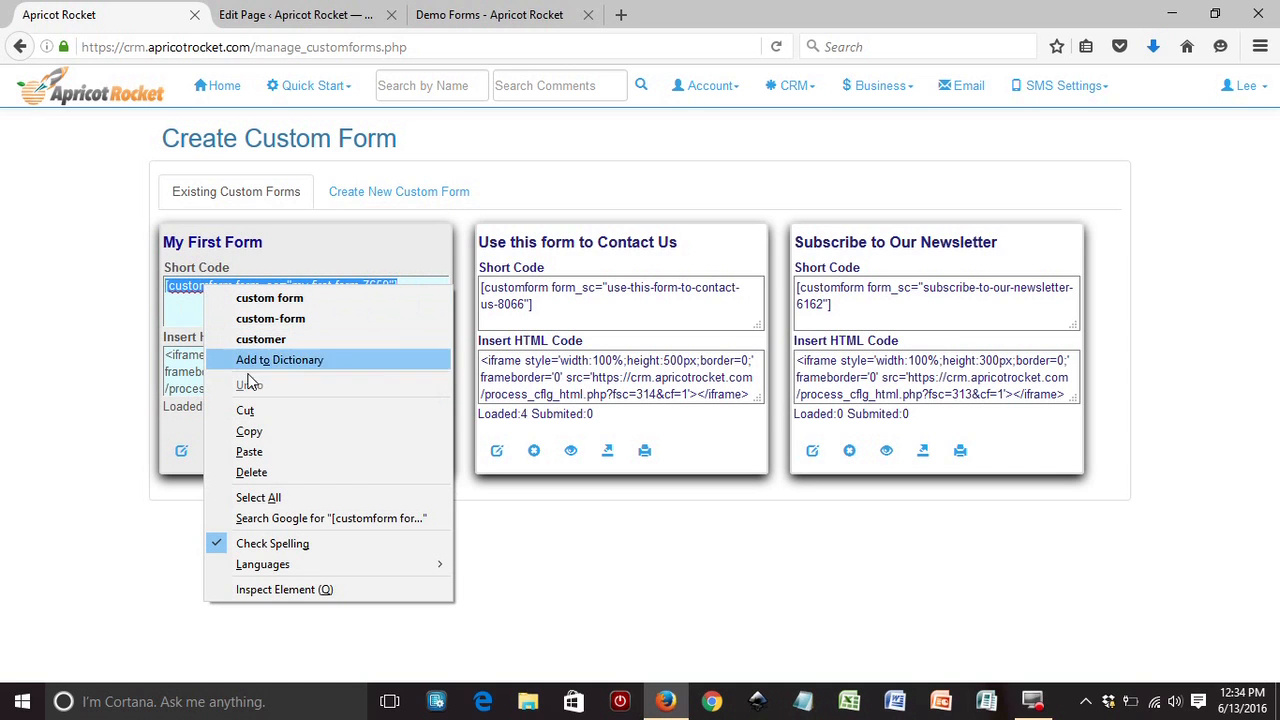
left_click(255, 437)
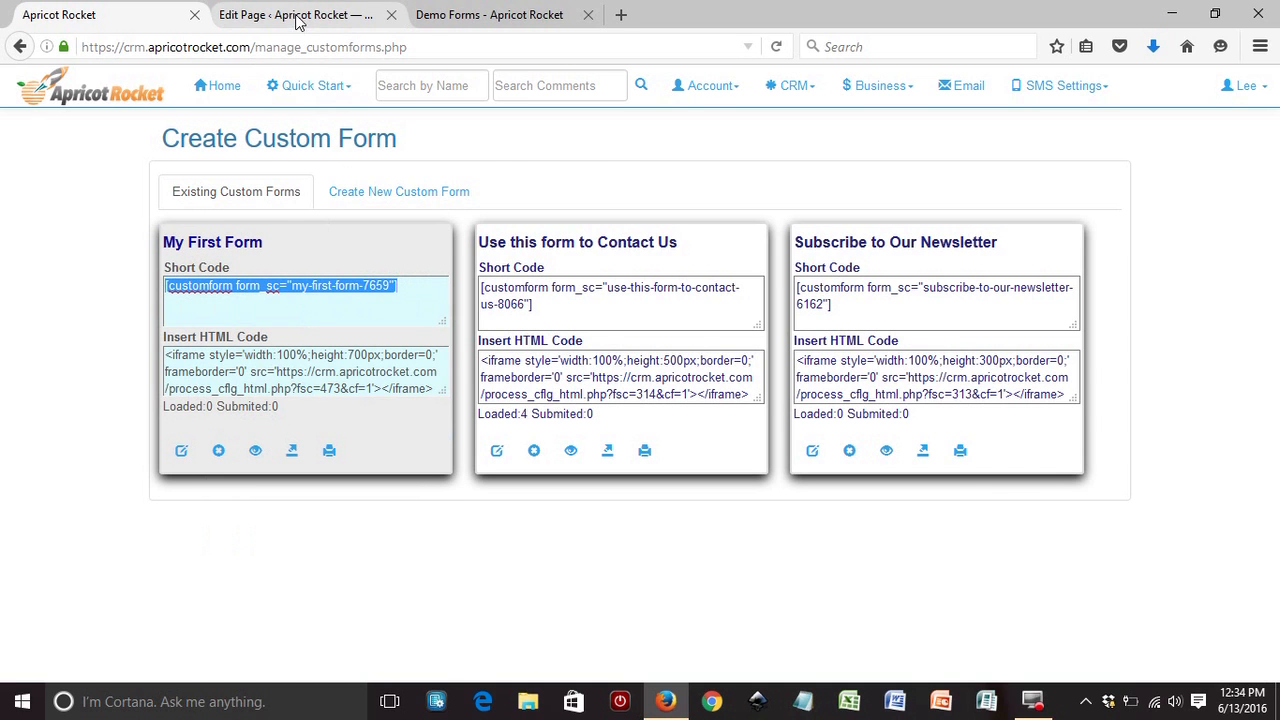
Step: On the Demo Forms edit page, replace the existing shortcode with the copied one, update the page and view the published form
left_click(298, 16)
left_click_drag(651, 580, 194, 587)
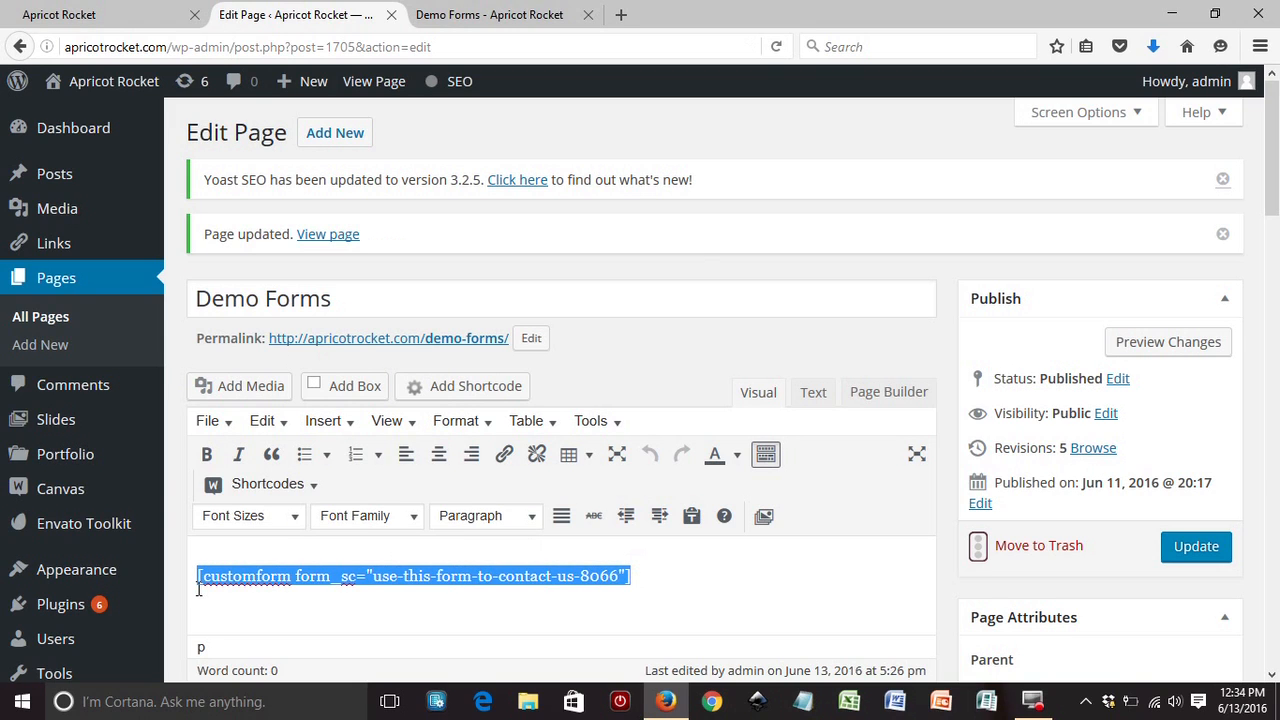
key("ctrl+v")
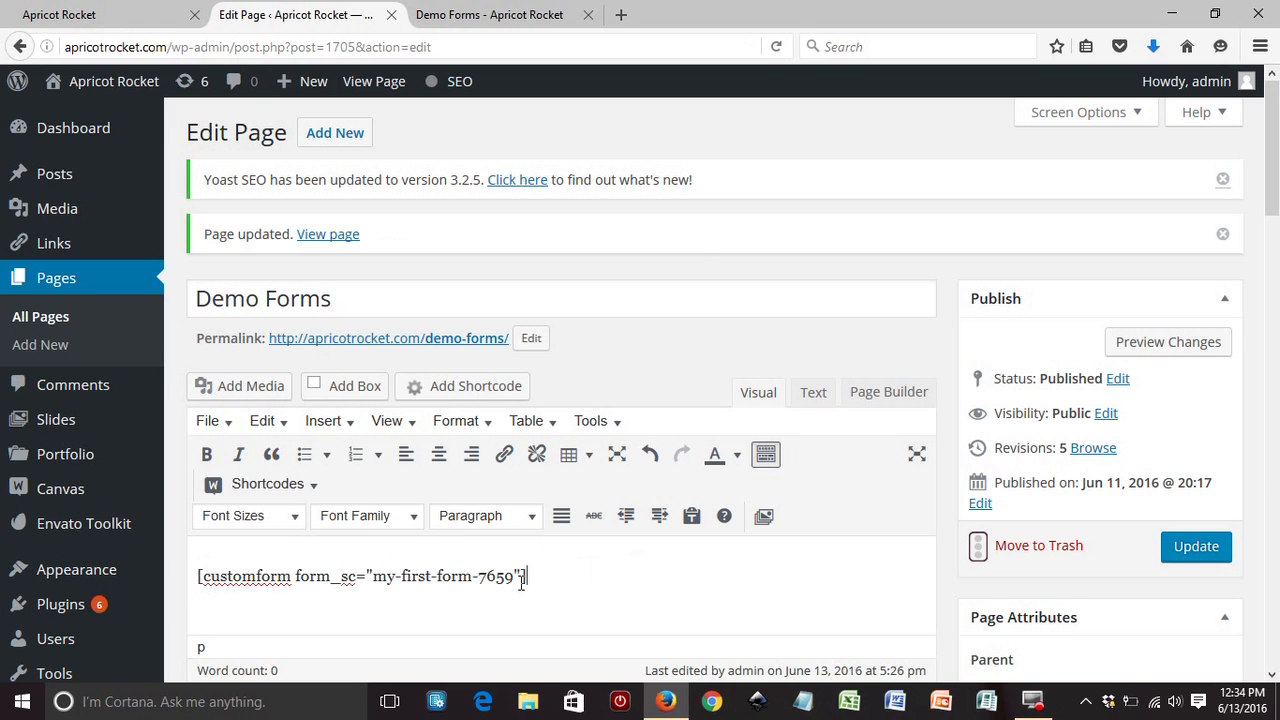
left_click(1183, 551)
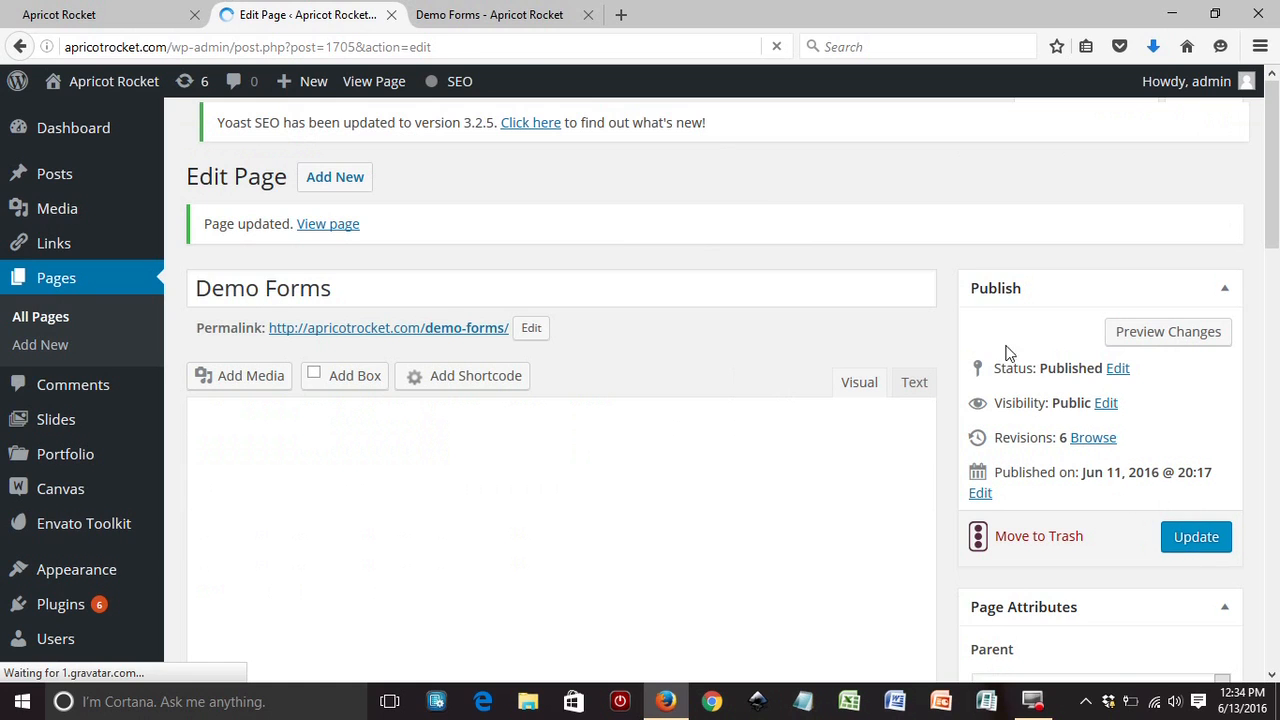
left_click(476, 18)
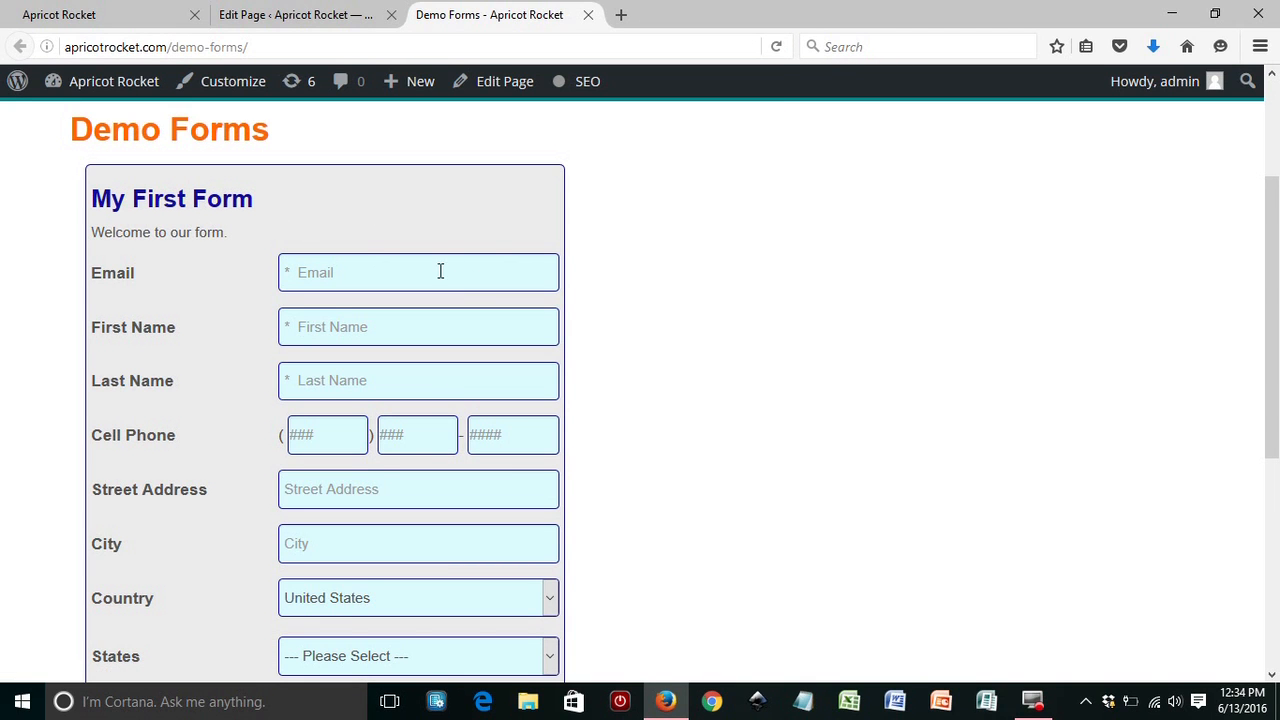
mouse_move(1277, 258)
left_mouse_down()
mouse_move(1277, 403)
mouse_move(1277, 245)
left_mouse_up()
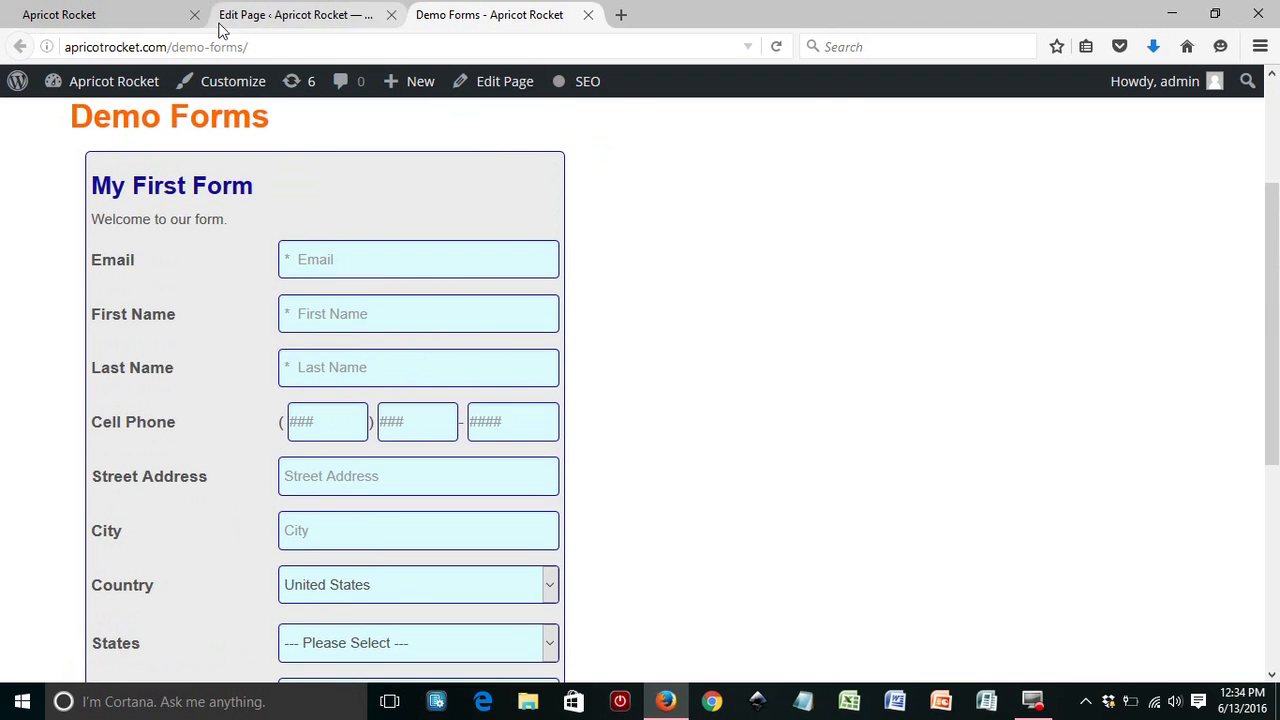
Step: Reopen My First Form for editing in Apricot Rocket, set its frame height to 500 and save it
left_click(120, 16)
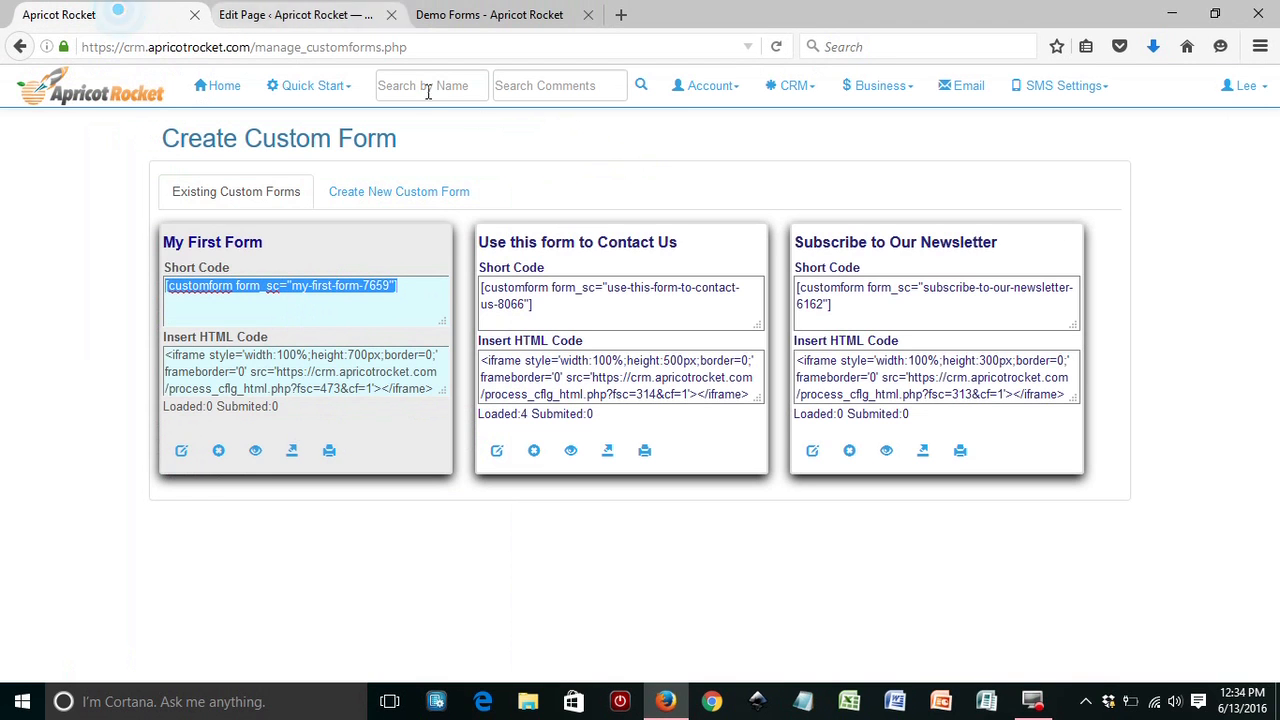
left_click(181, 455)
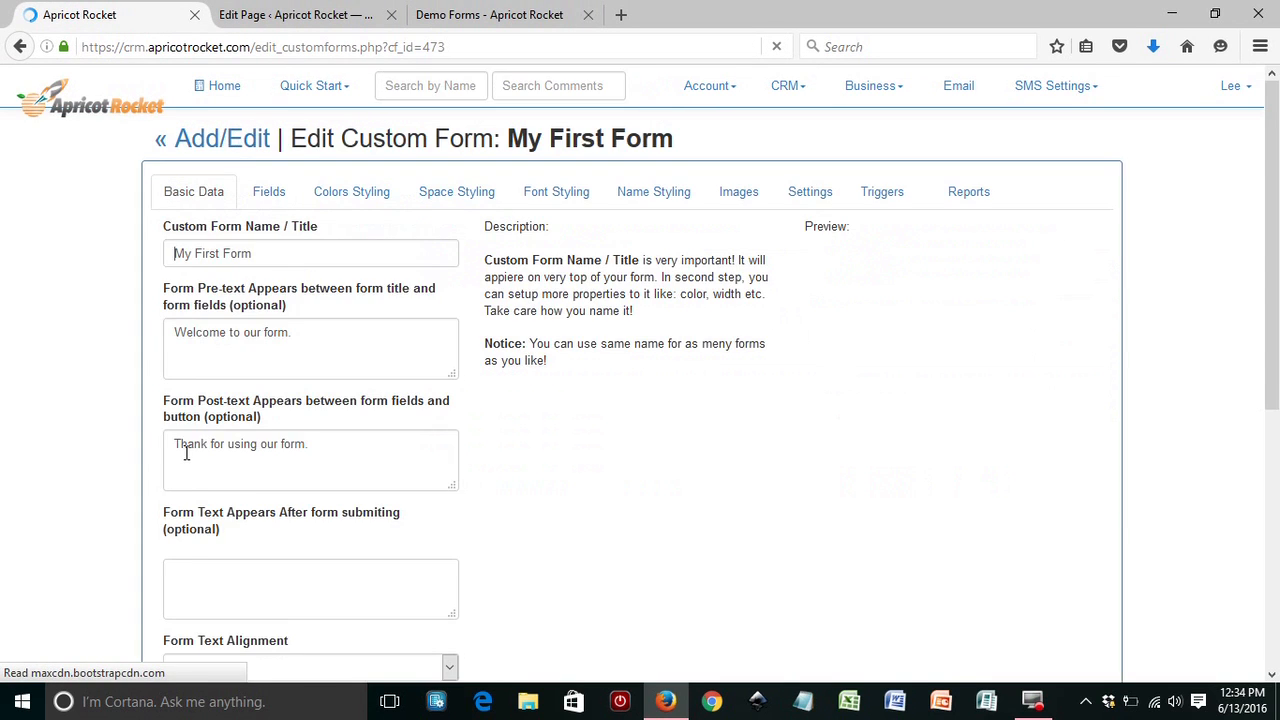
left_click(812, 191)
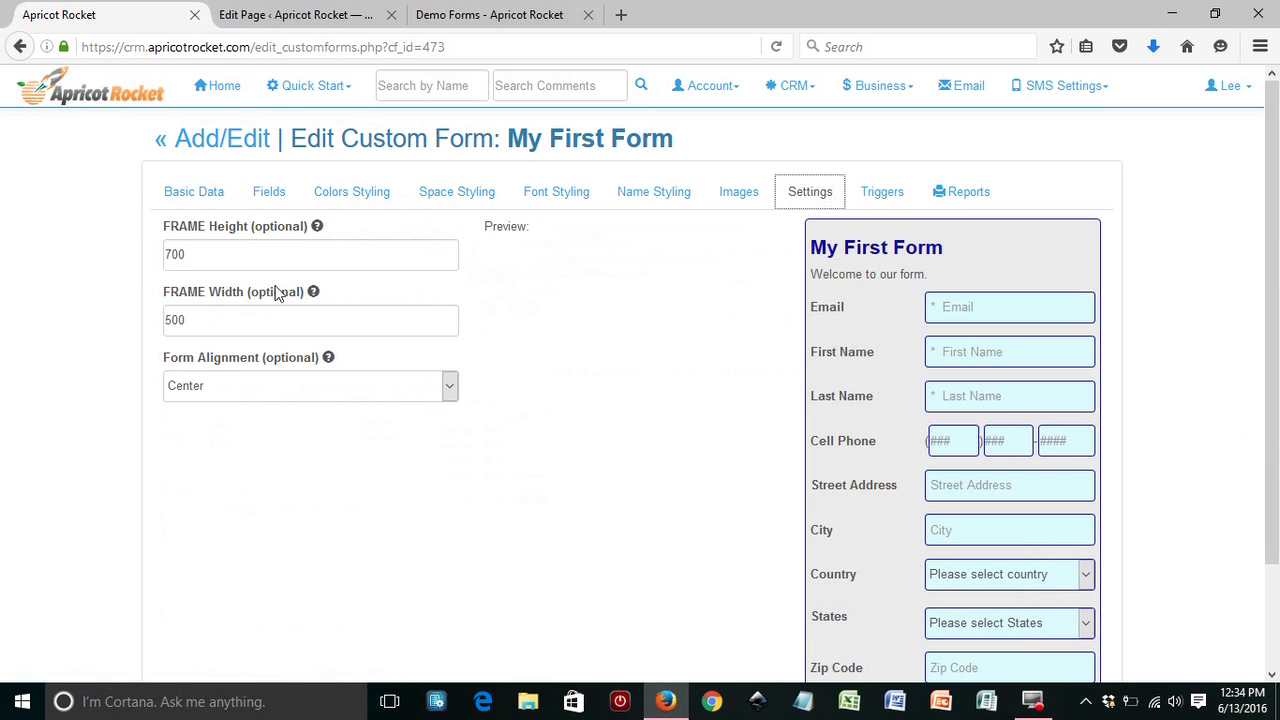
double_click(215, 254)
type("500")
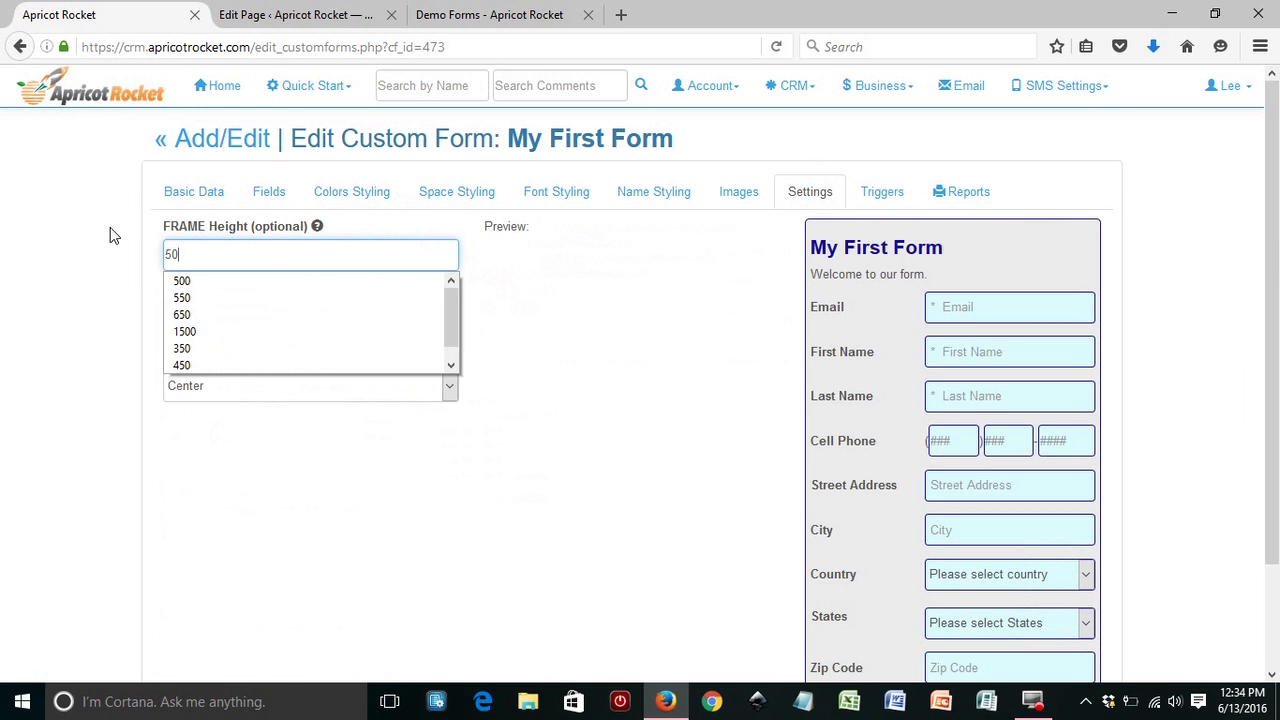
left_click(110, 233)
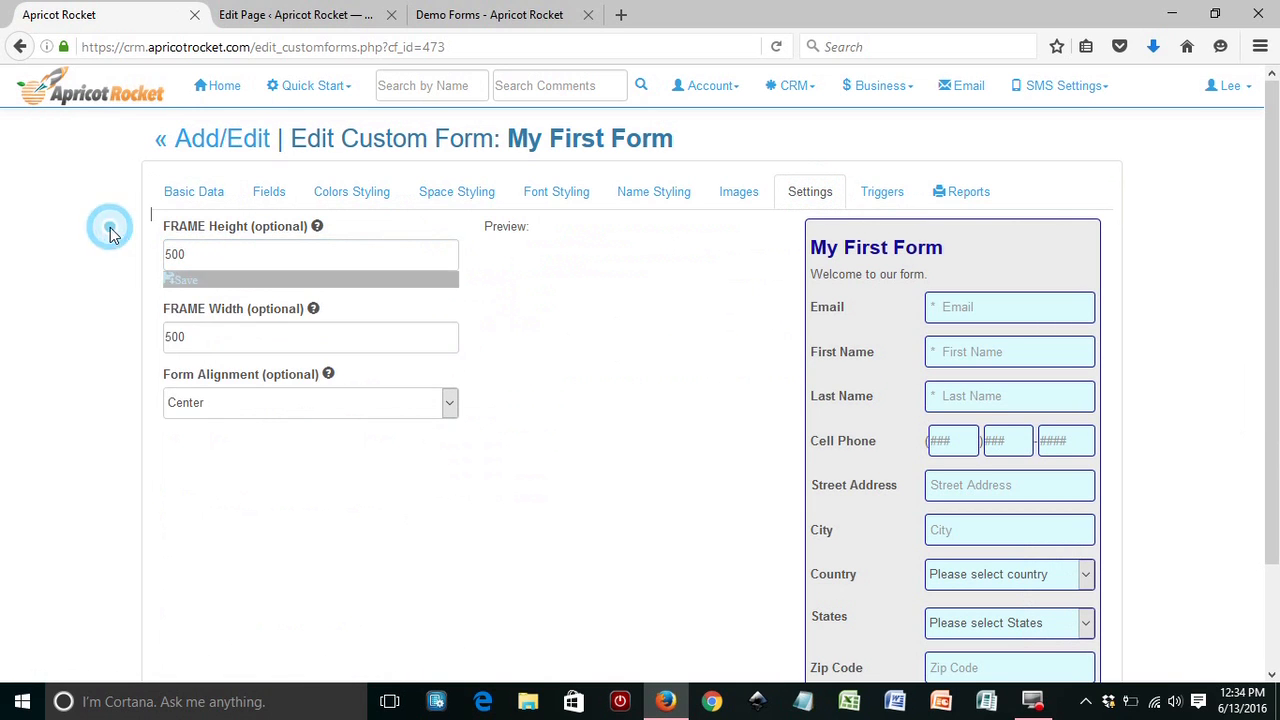
left_click(187, 284)
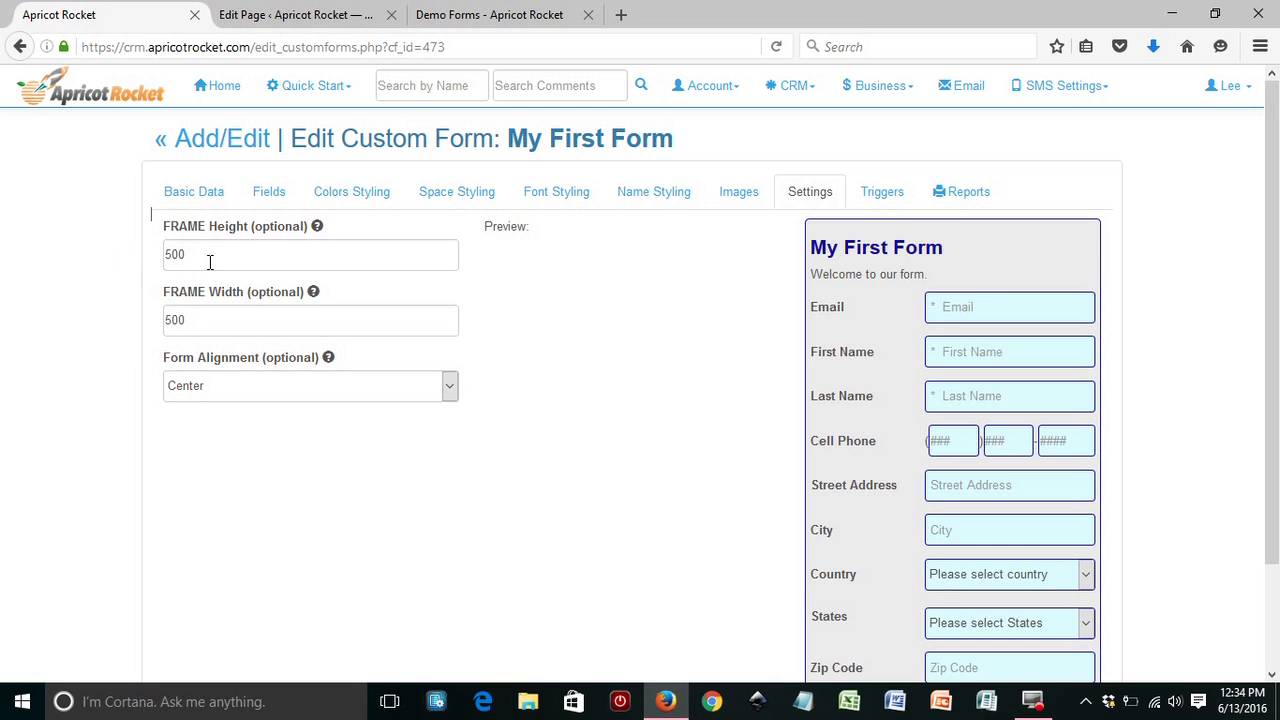
Step: Reload the published Demo Forms page and check how My First Form fits in its frame
left_click(460, 16)
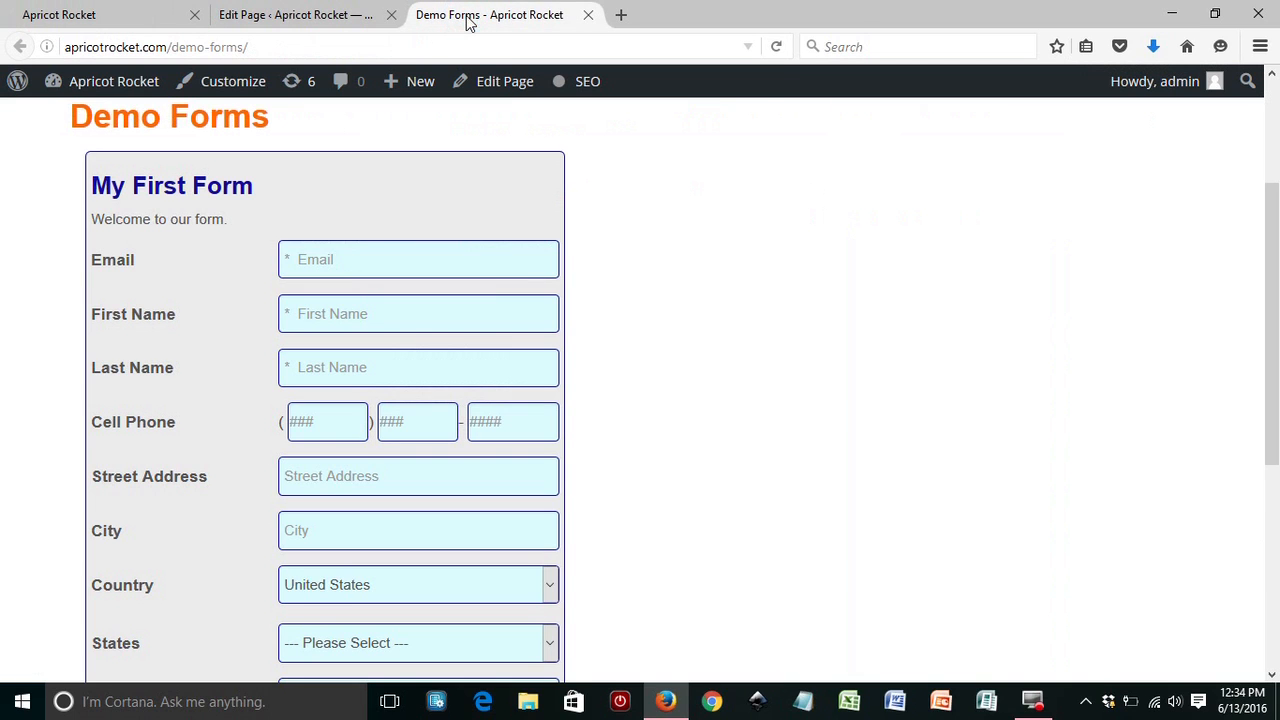
left_click(776, 46)
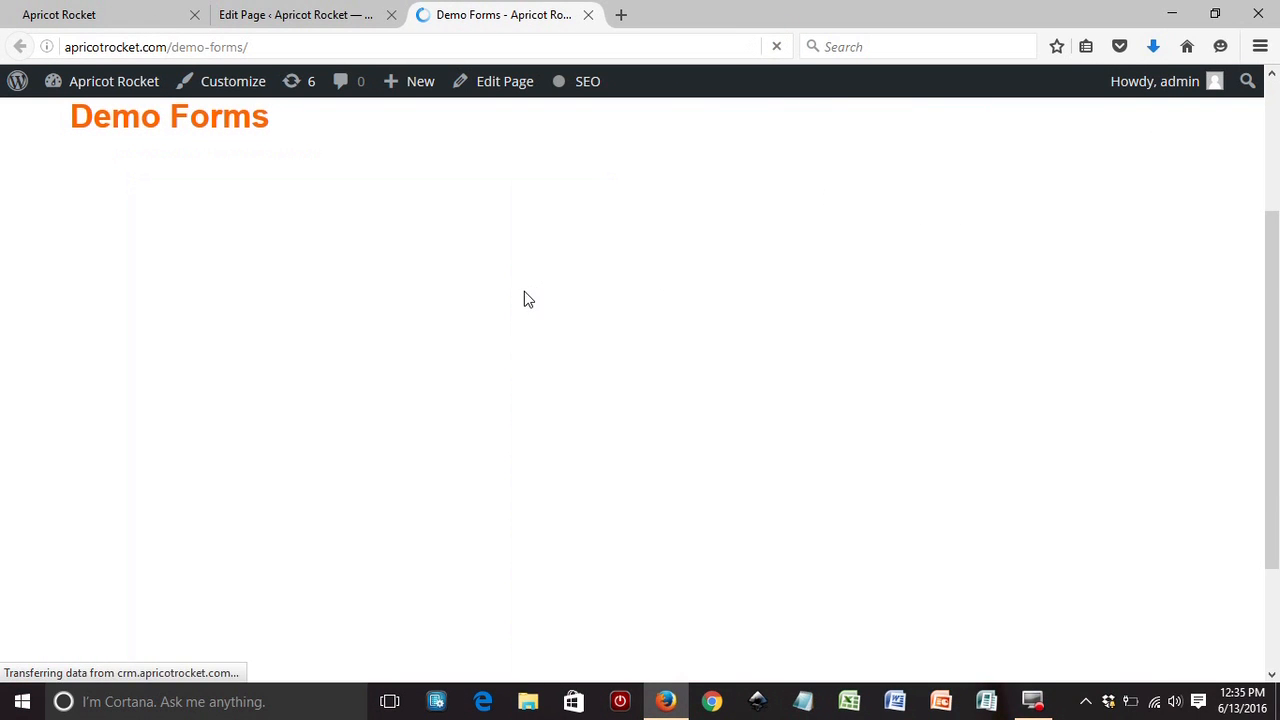
left_click_drag(567, 261, 568, 230)
left_click_drag(1274, 260, 1272, 290)
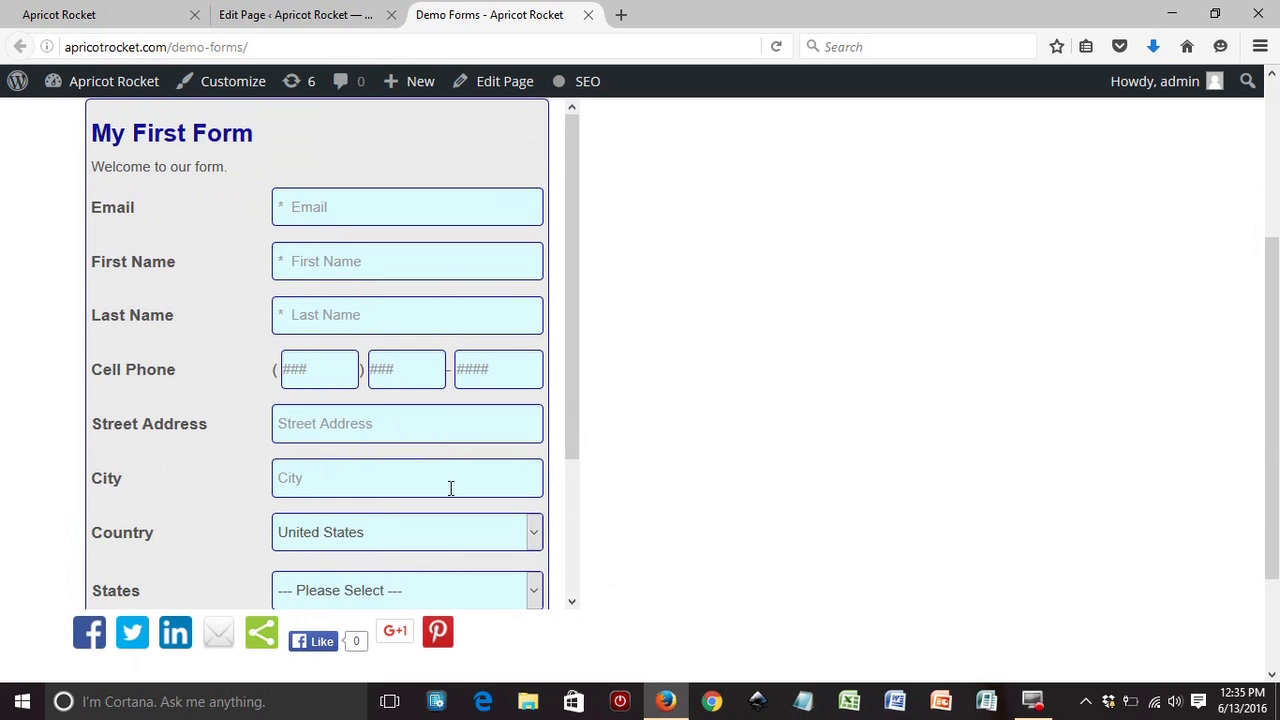
left_click_drag(571, 387, 578, 298)
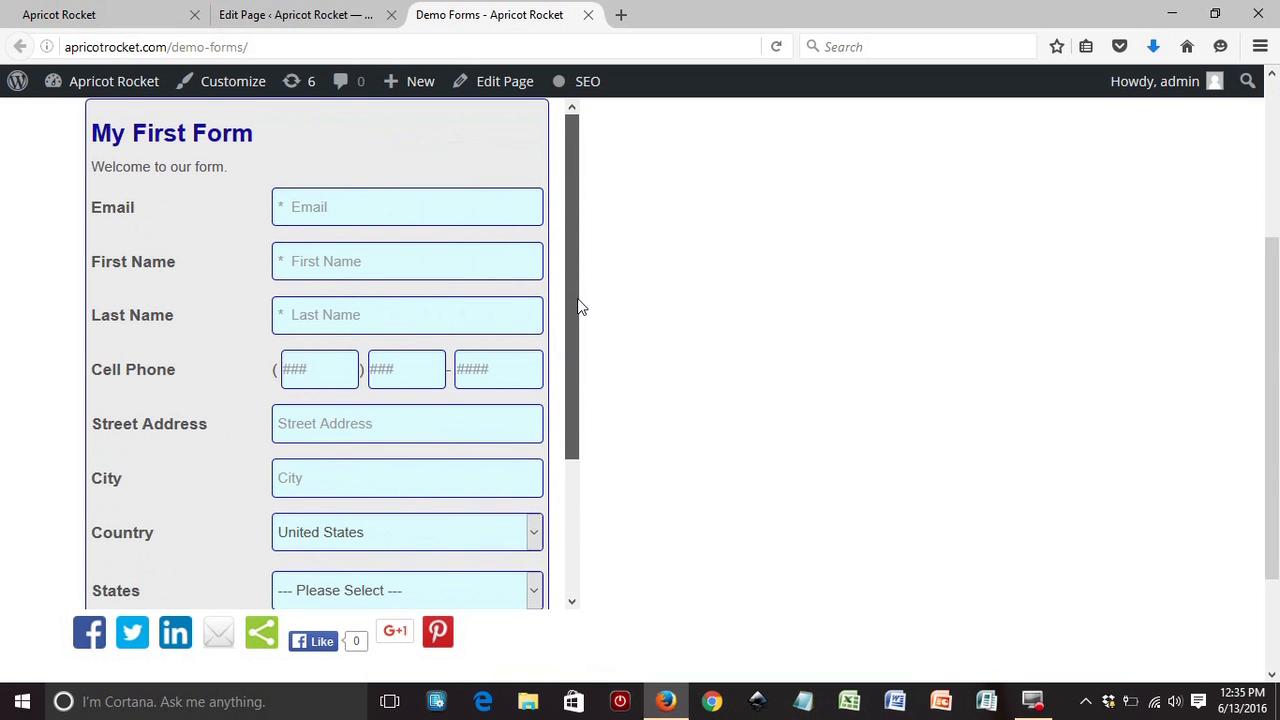
Step: Back in the form's settings, set the frame height to 600 and save it
left_click(100, 16)
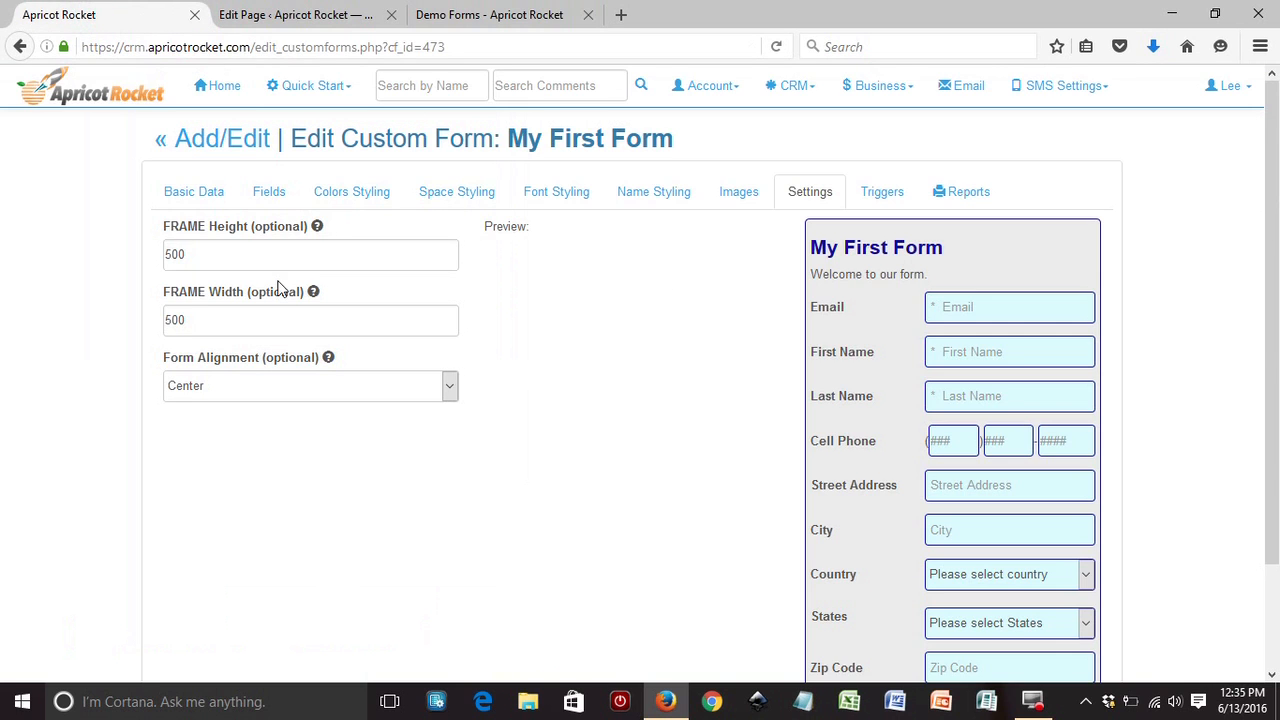
left_click_drag(209, 255, 114, 252)
type("600")
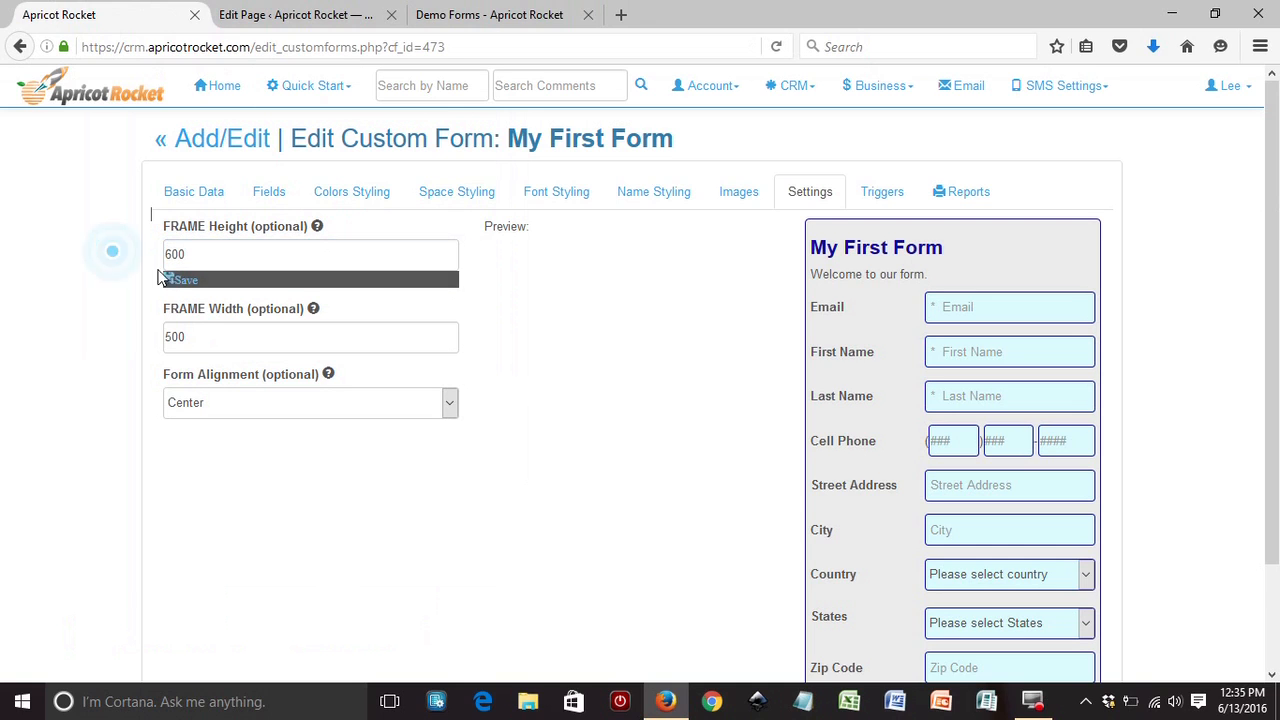
left_click(177, 279)
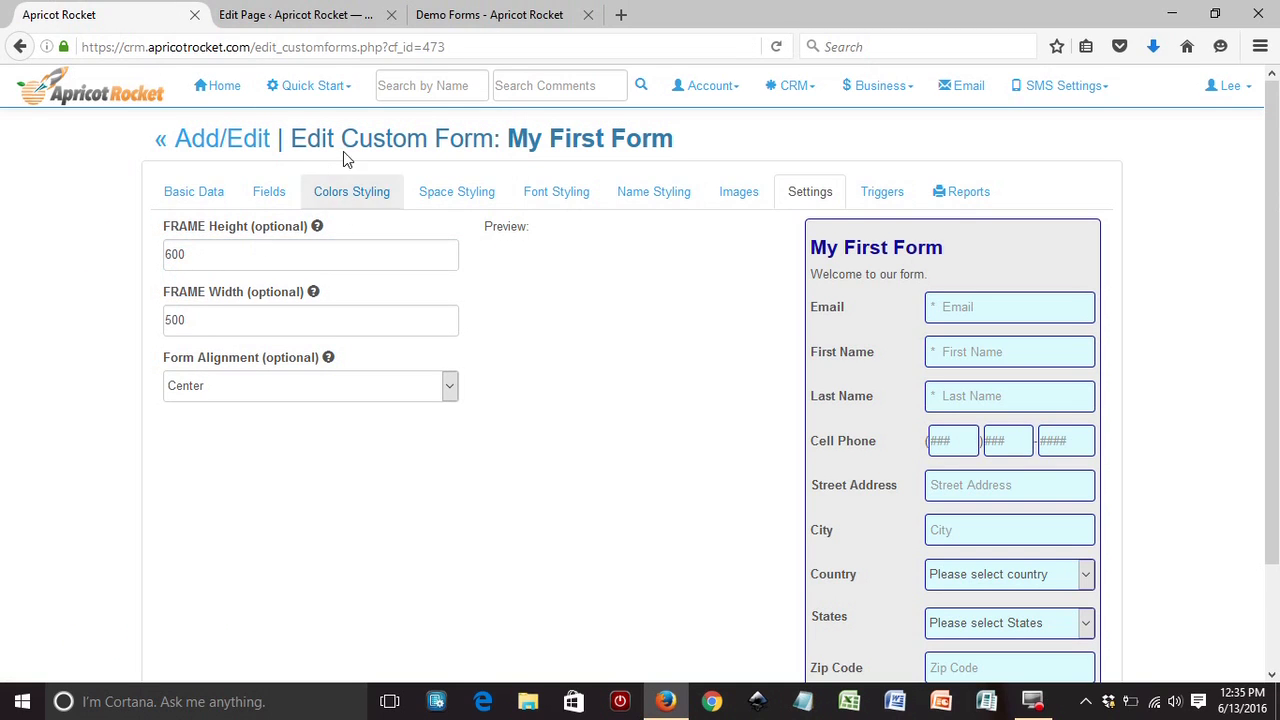
Step: Reload the Demo Forms page and examine the form down to its Submit button with the 600 frame height
left_click(425, 15)
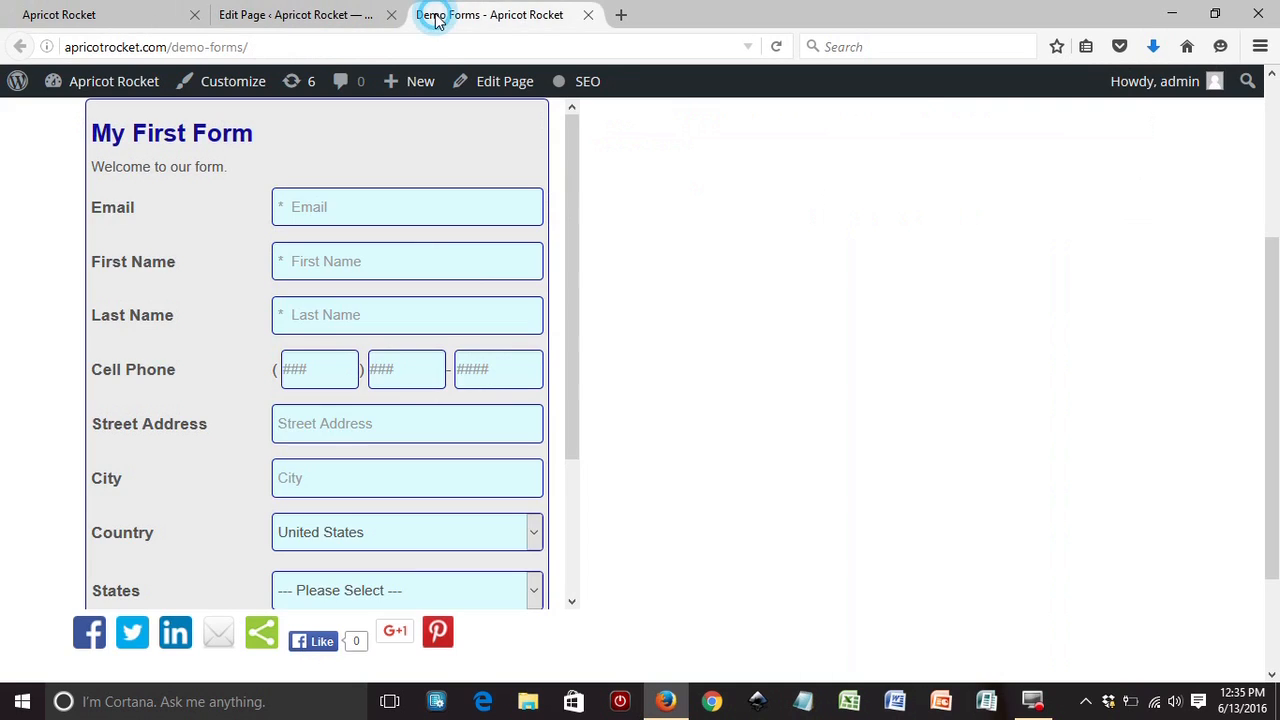
left_click(776, 48)
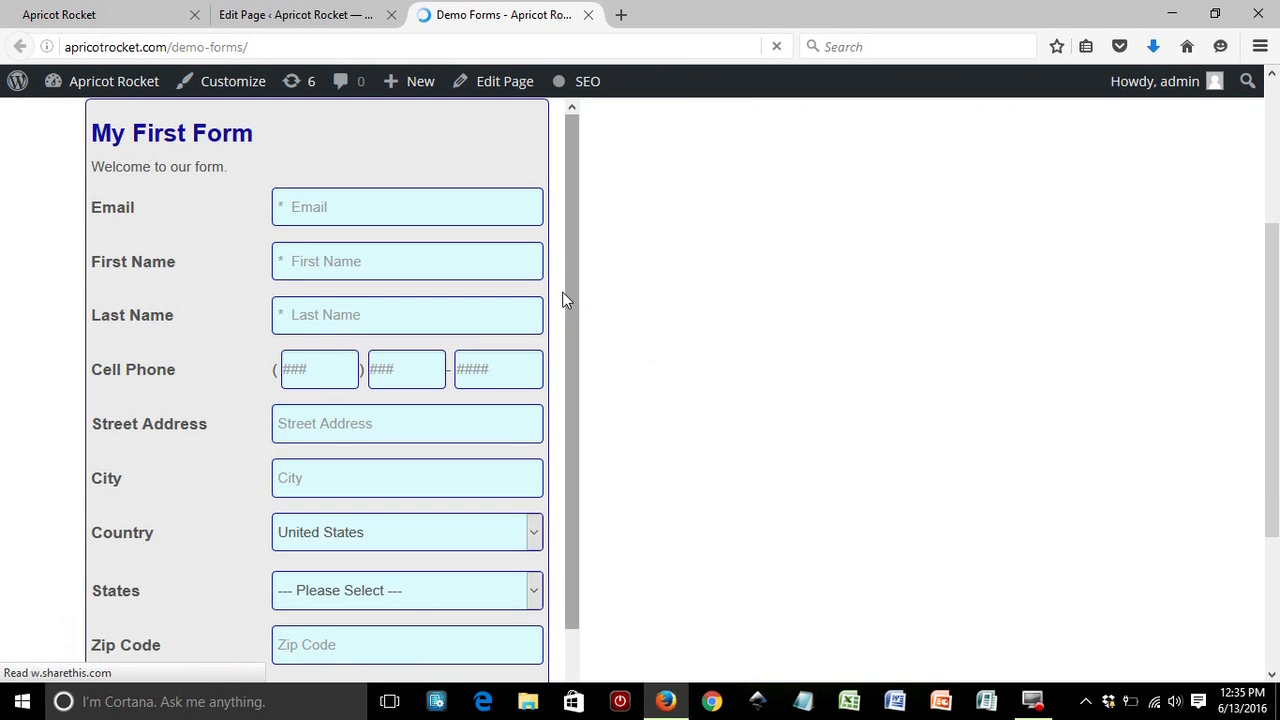
left_click_drag(565, 300, 577, 478)
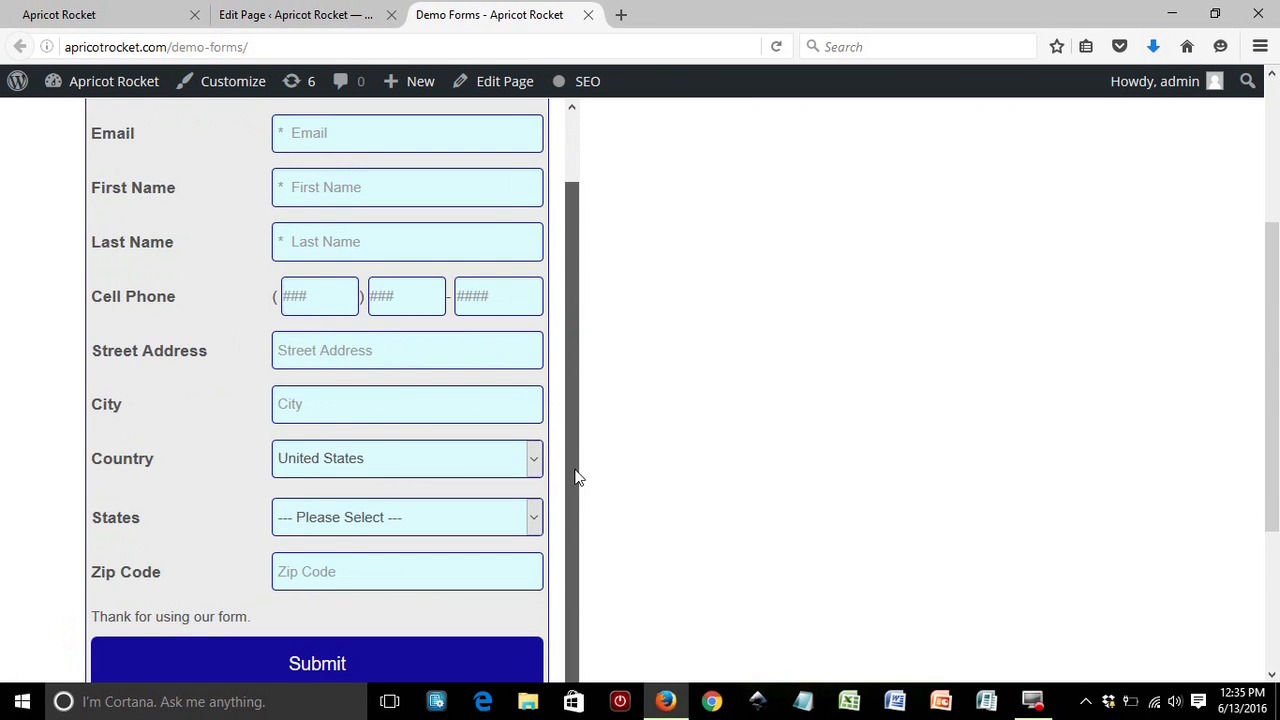
left_click_drag(577, 387, 580, 217)
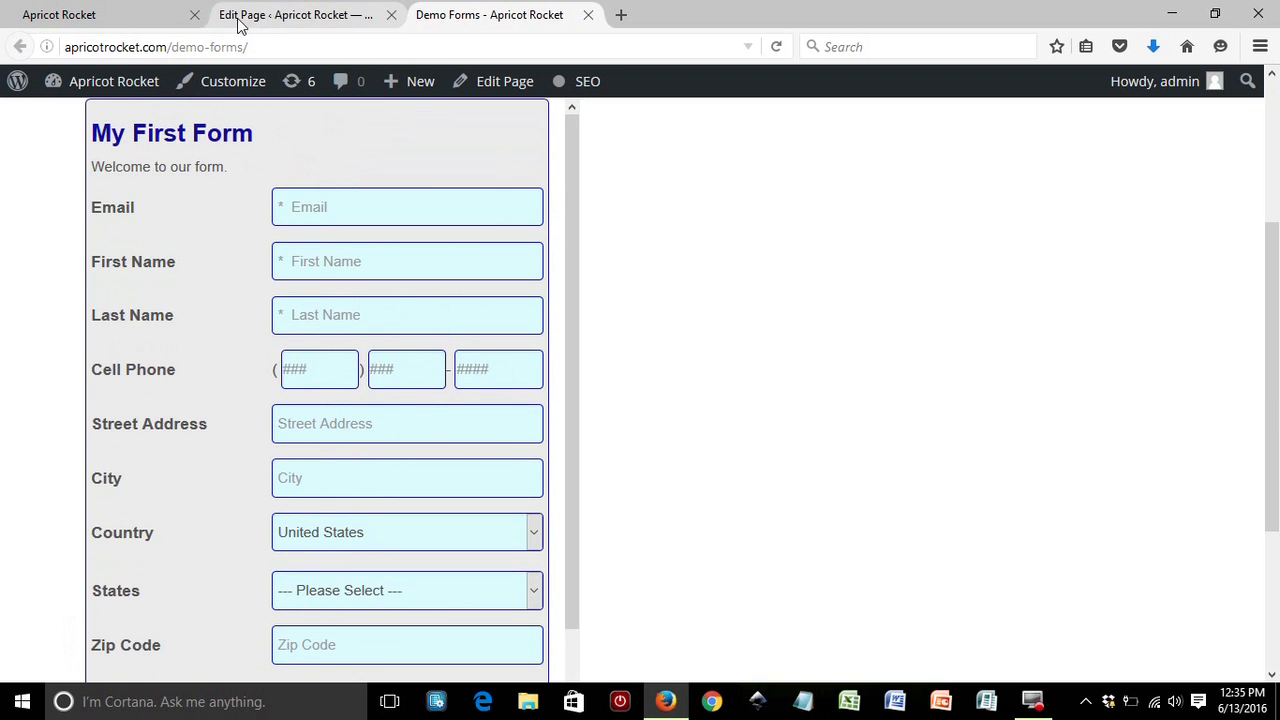
Step: Return to My First Form's settings in Apricot Rocket, set the frame height to 700 and save it
left_click(135, 14)
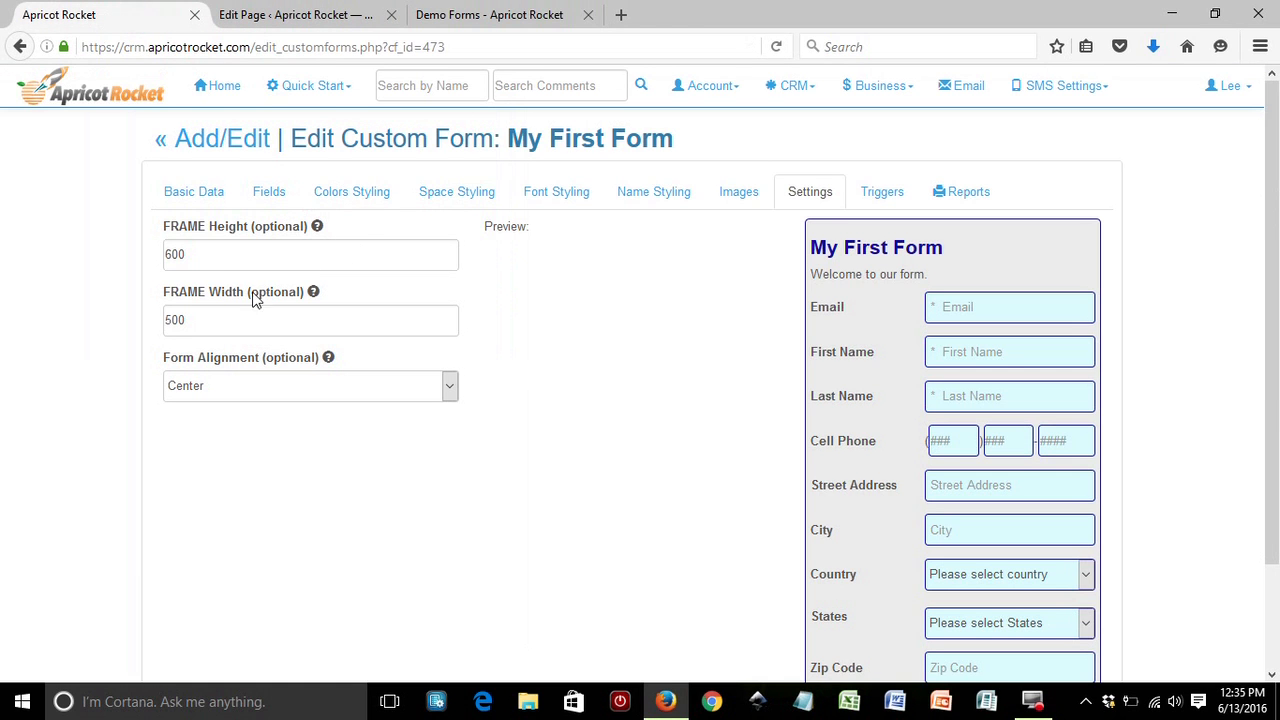
double_click(206, 254)
type("700")
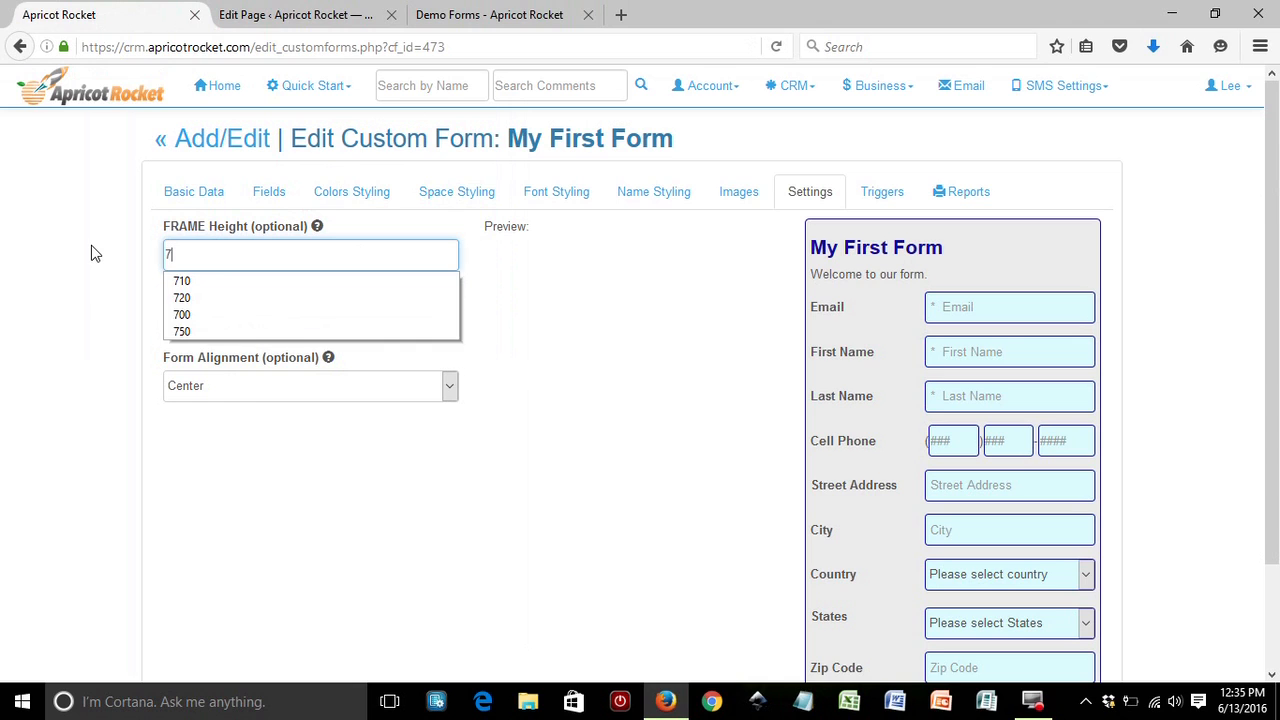
left_click(93, 250)
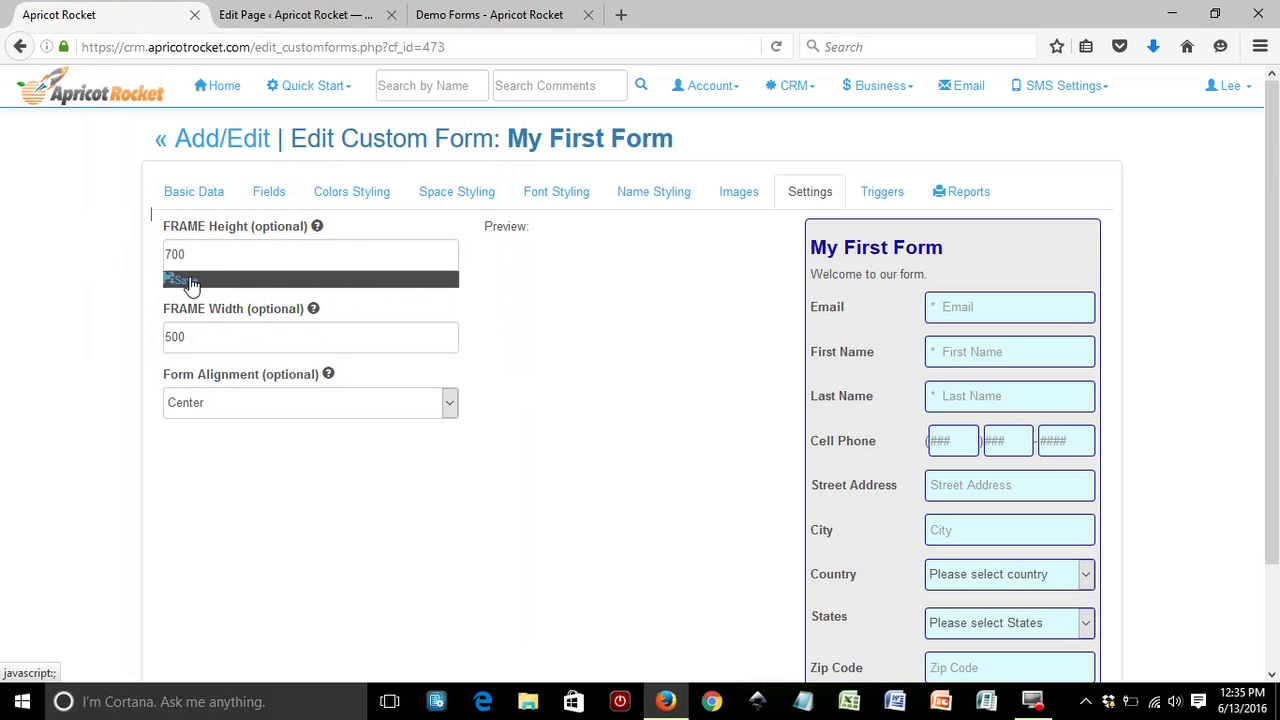
left_click(185, 278)
Step: Reload the Demo Forms page and examine the form down to its Submit button with the 700 frame height
left_click(486, 14)
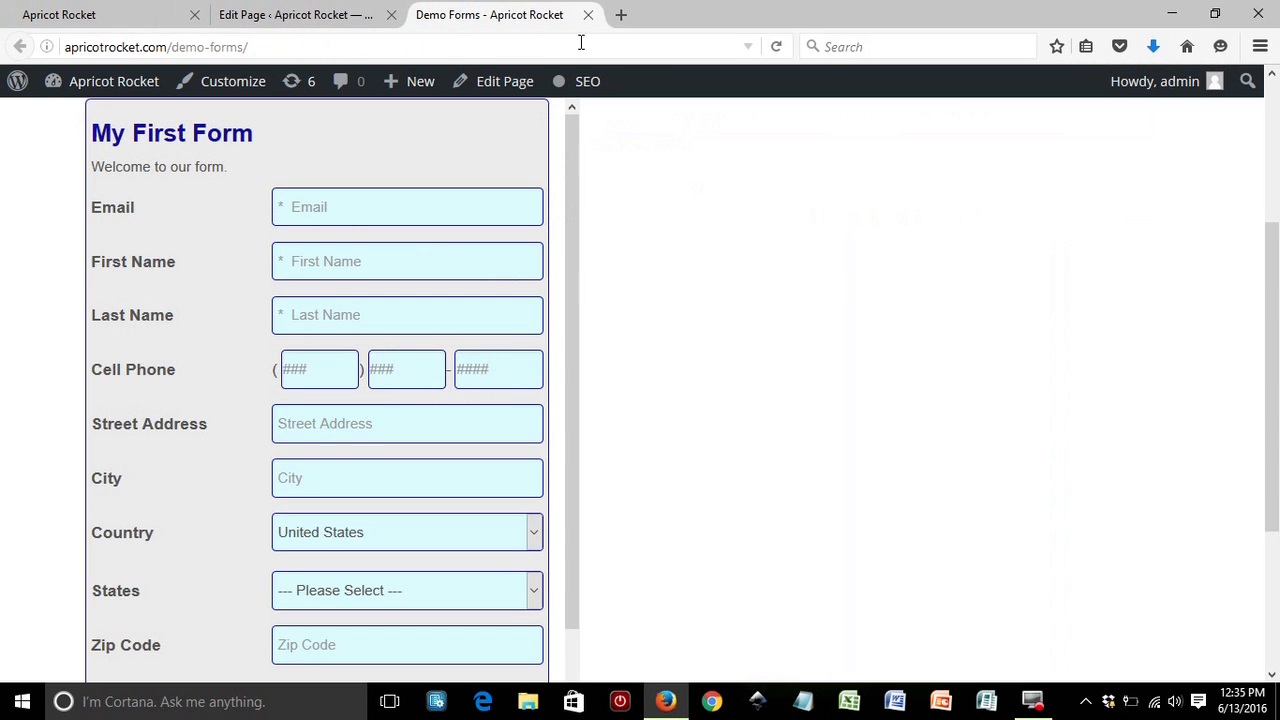
left_click(774, 47)
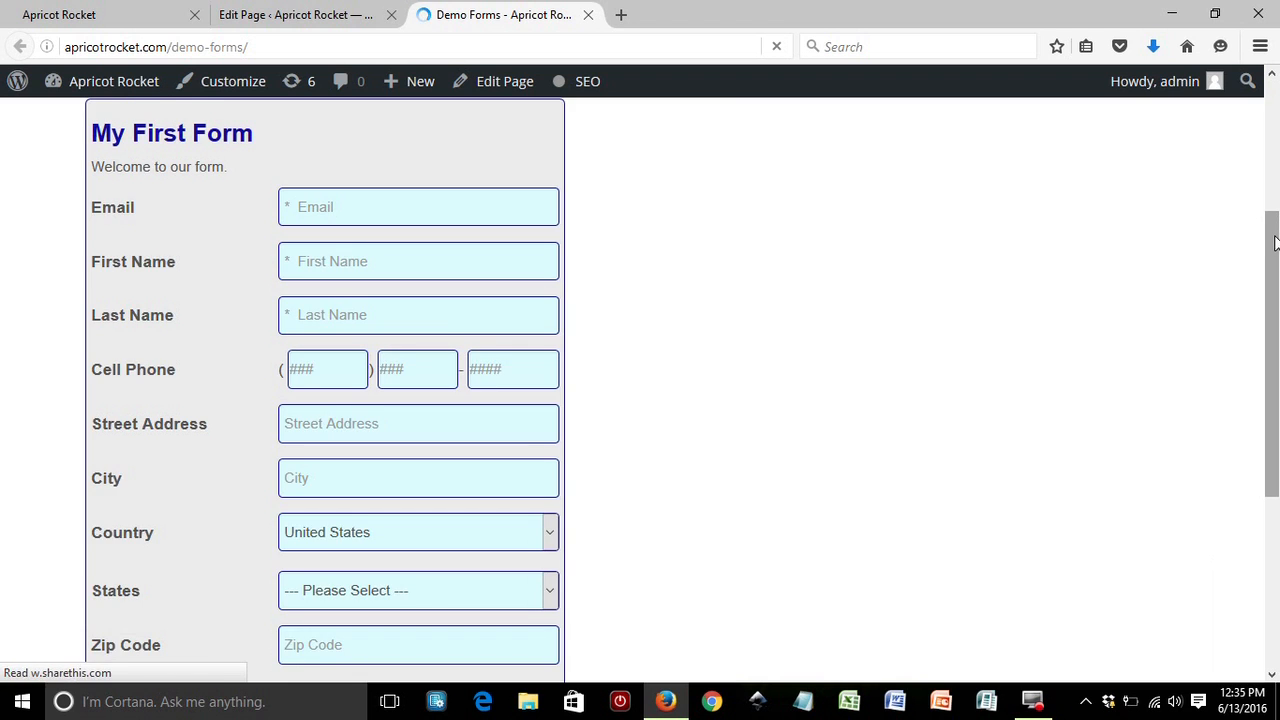
left_click_drag(1274, 234, 1276, 268)
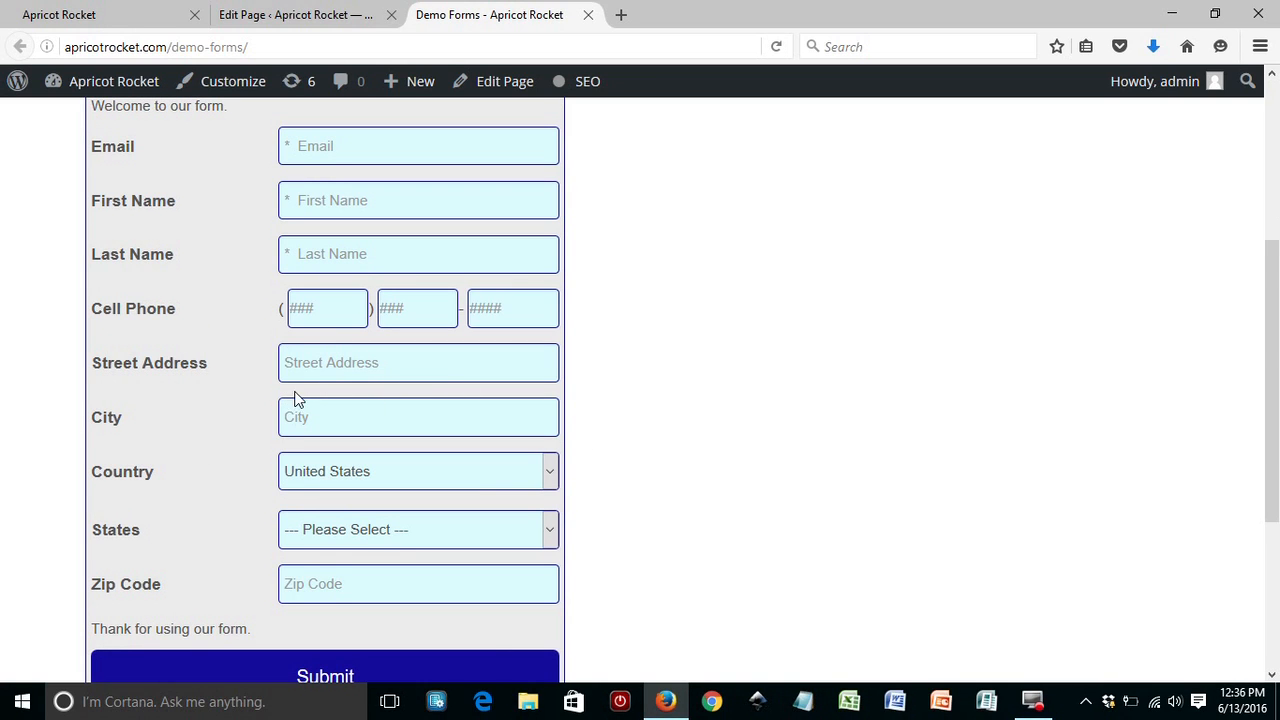
Step: Set the form's bottom margin to 1 in its space styling, save it and check the spacing on the reloaded Demo Forms page
left_click(272, 22)
left_click(150, 22)
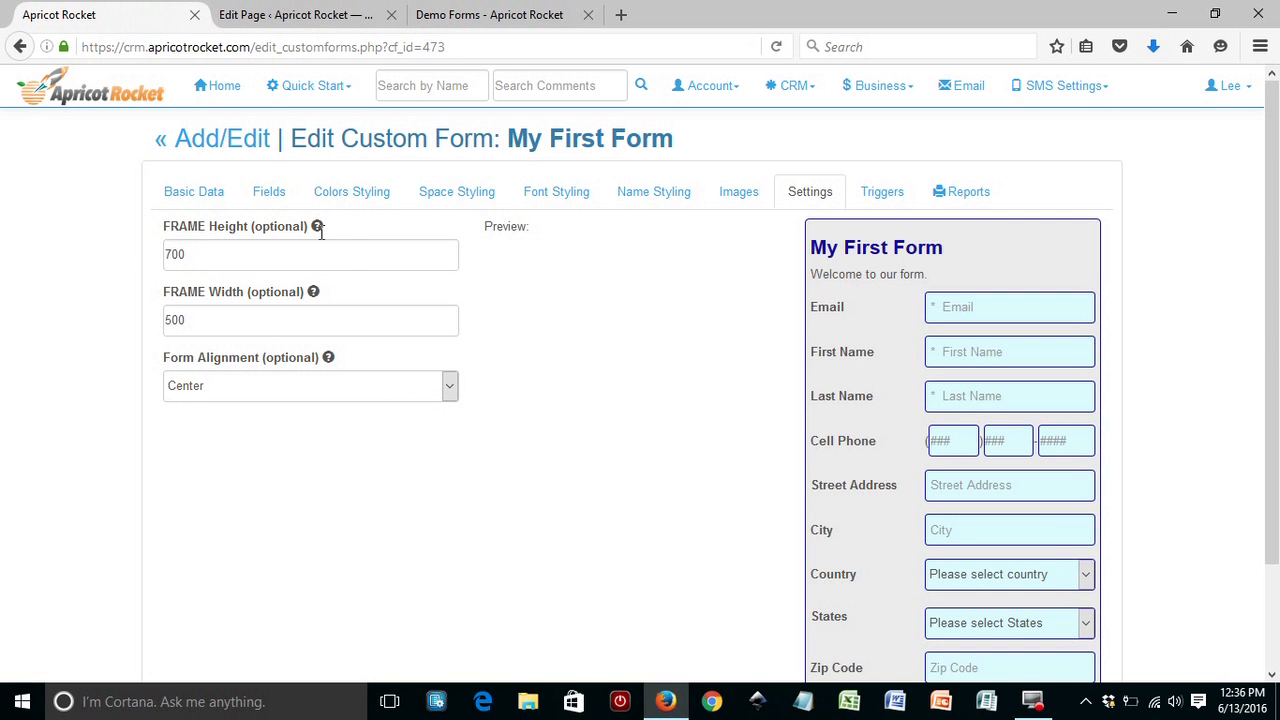
left_click(452, 200)
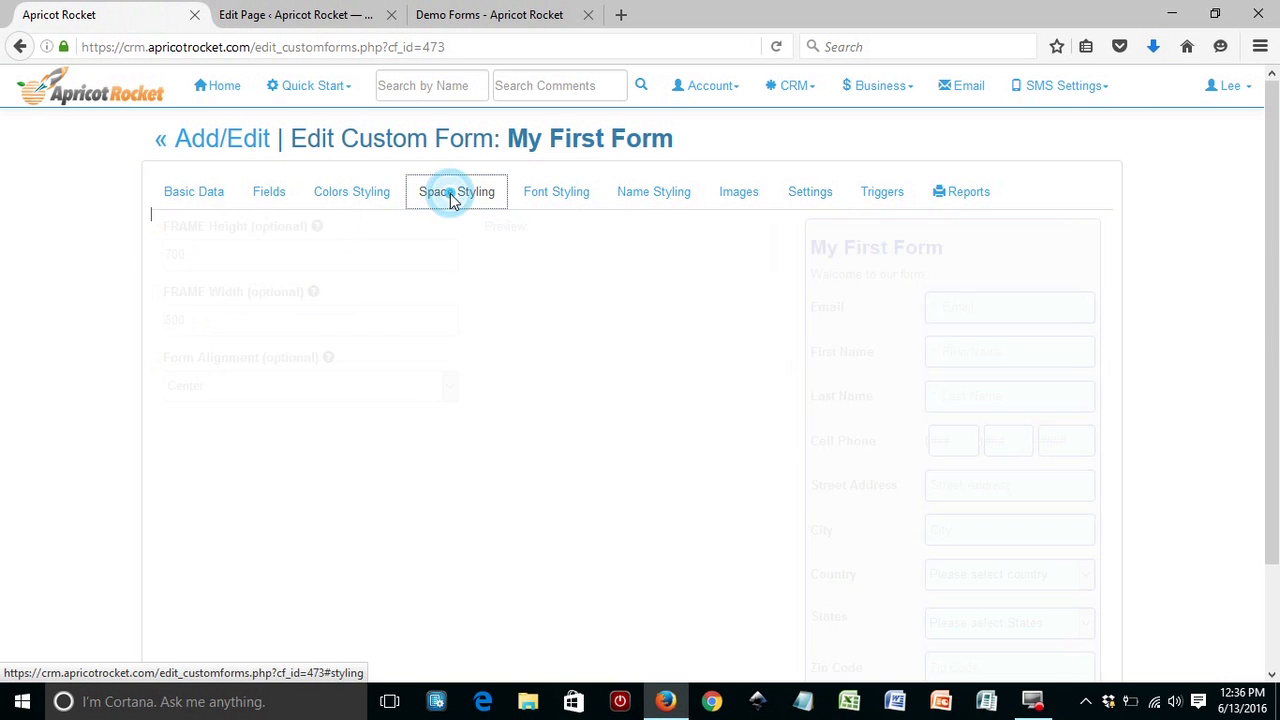
scroll(503, 412, "down", 2)
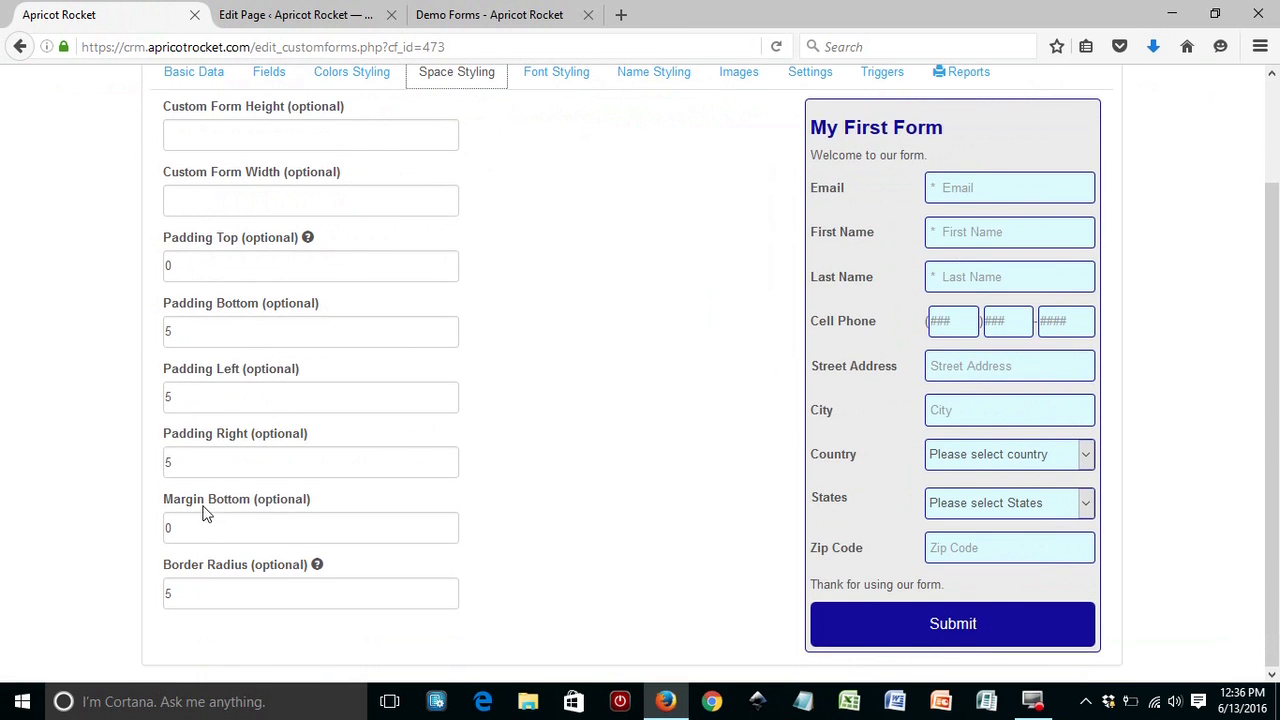
left_click_drag(193, 526, 150, 529)
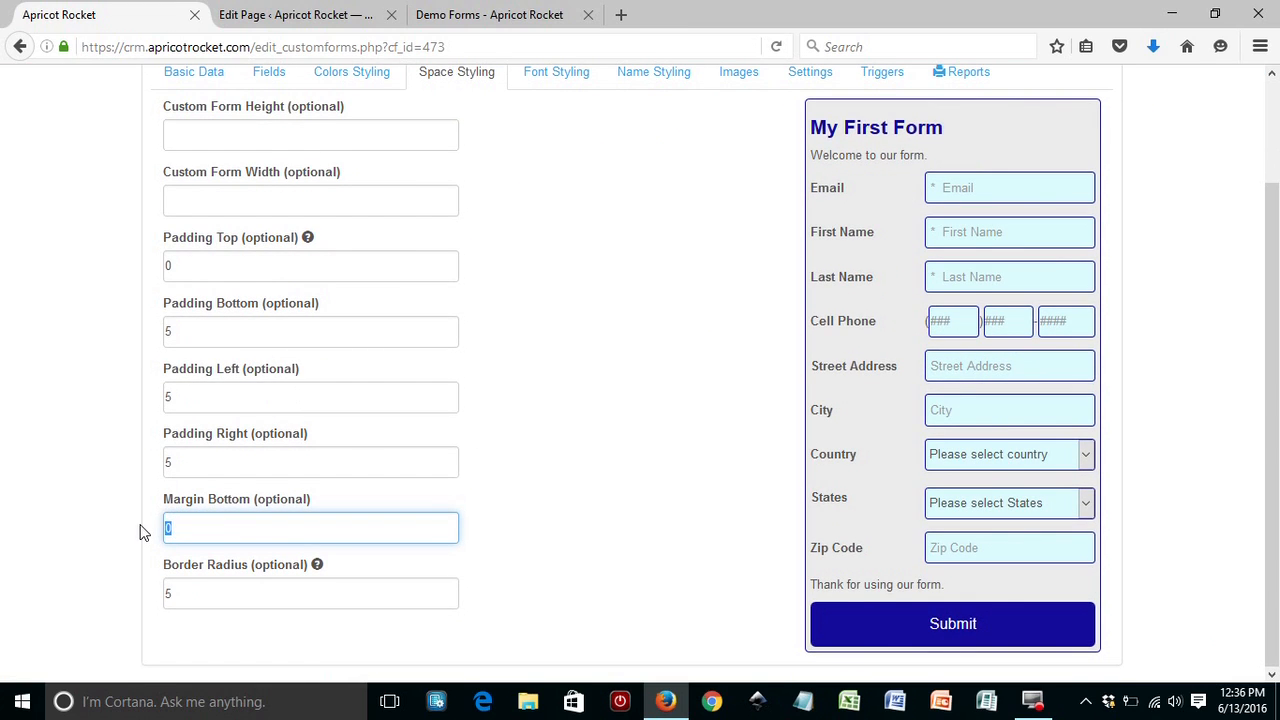
left_click(140, 525)
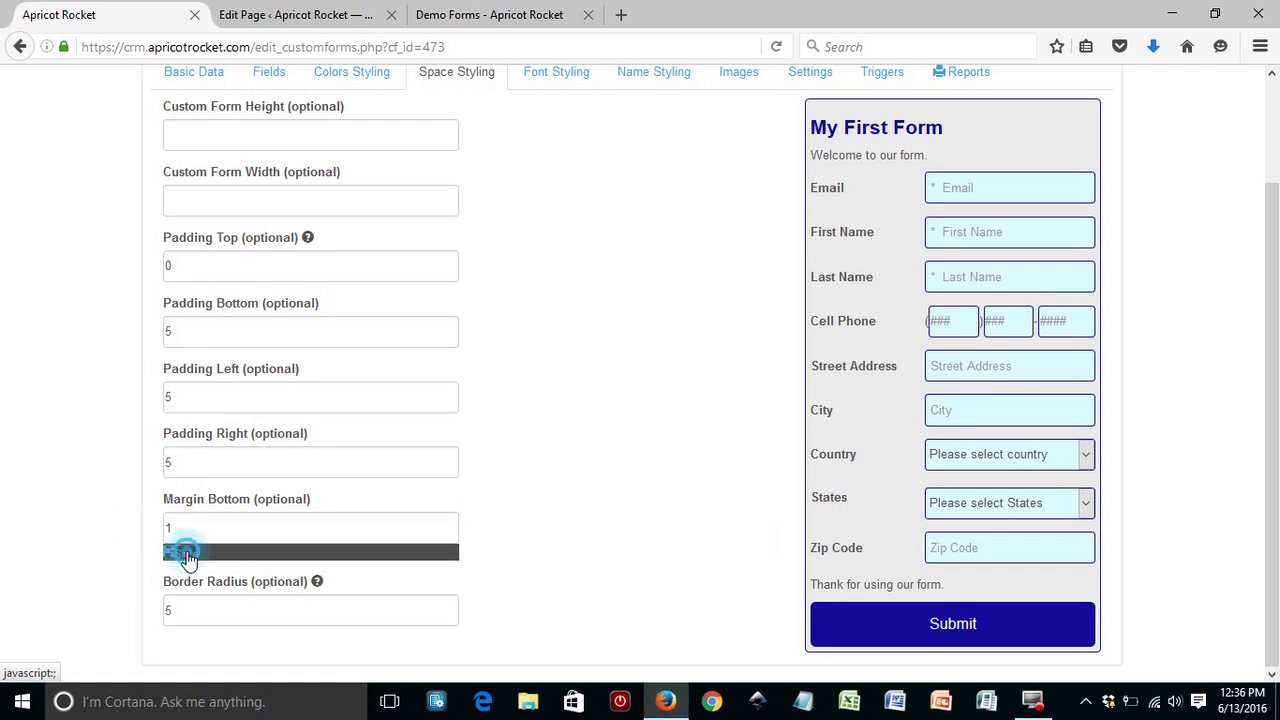
left_click(187, 552)
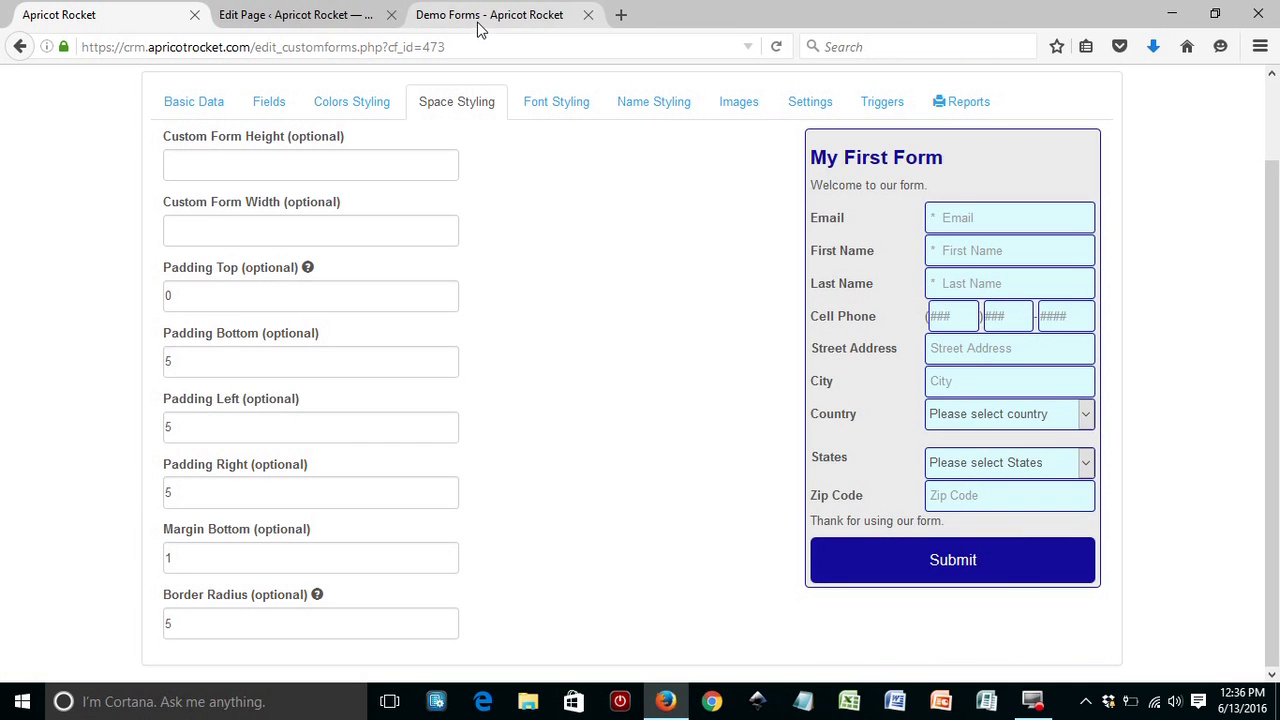
left_click(447, 18)
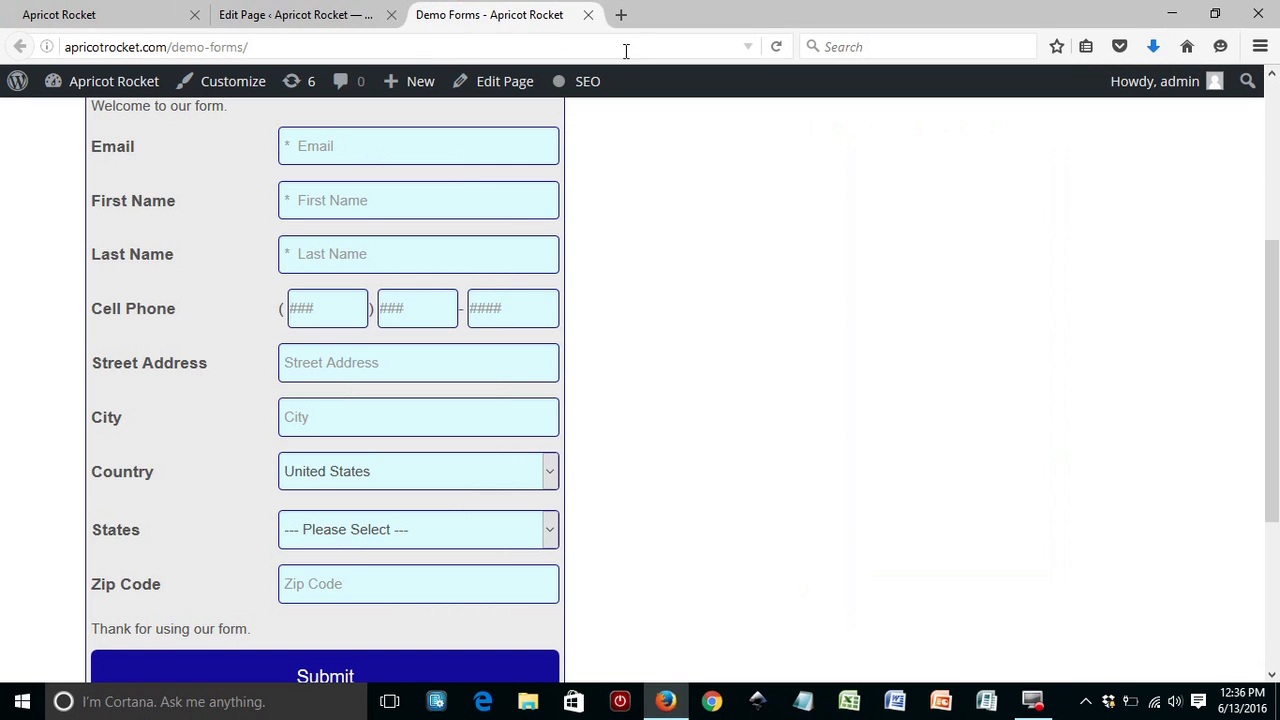
left_click(778, 48)
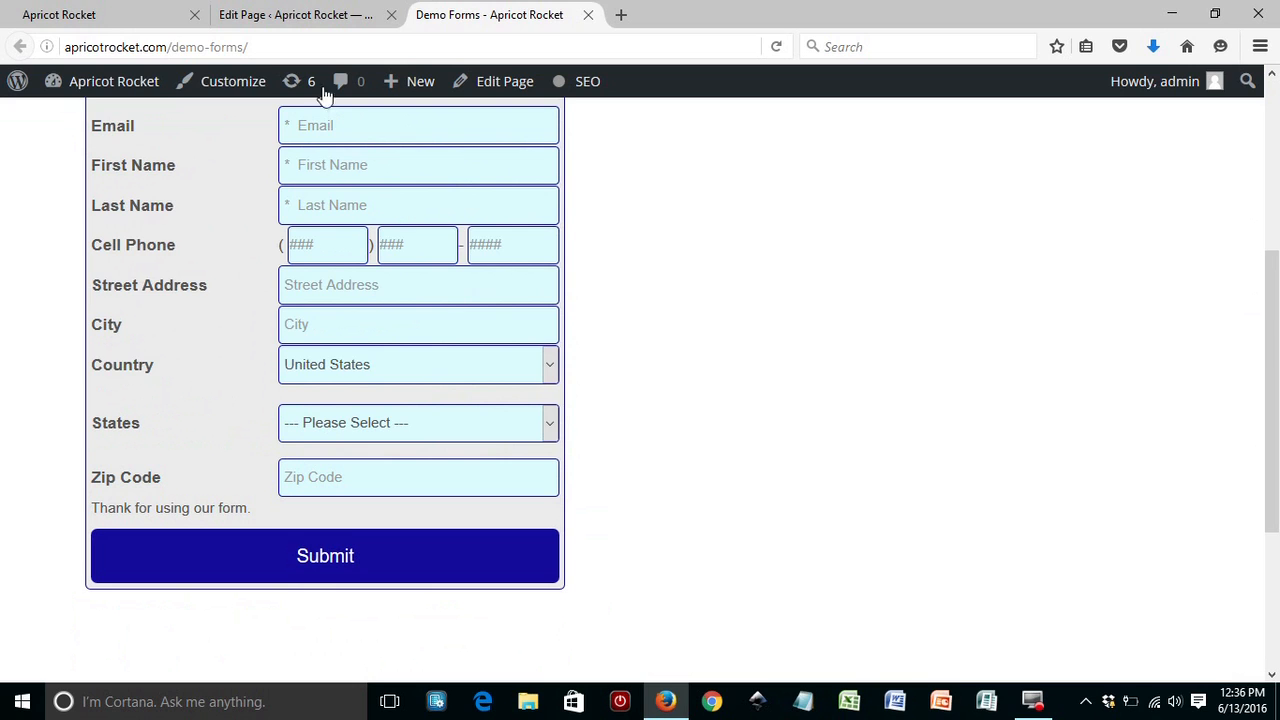
Step: Go back to the form's frame settings in Apricot Rocket, set the frame height to 600 and save it
left_click(22, 22)
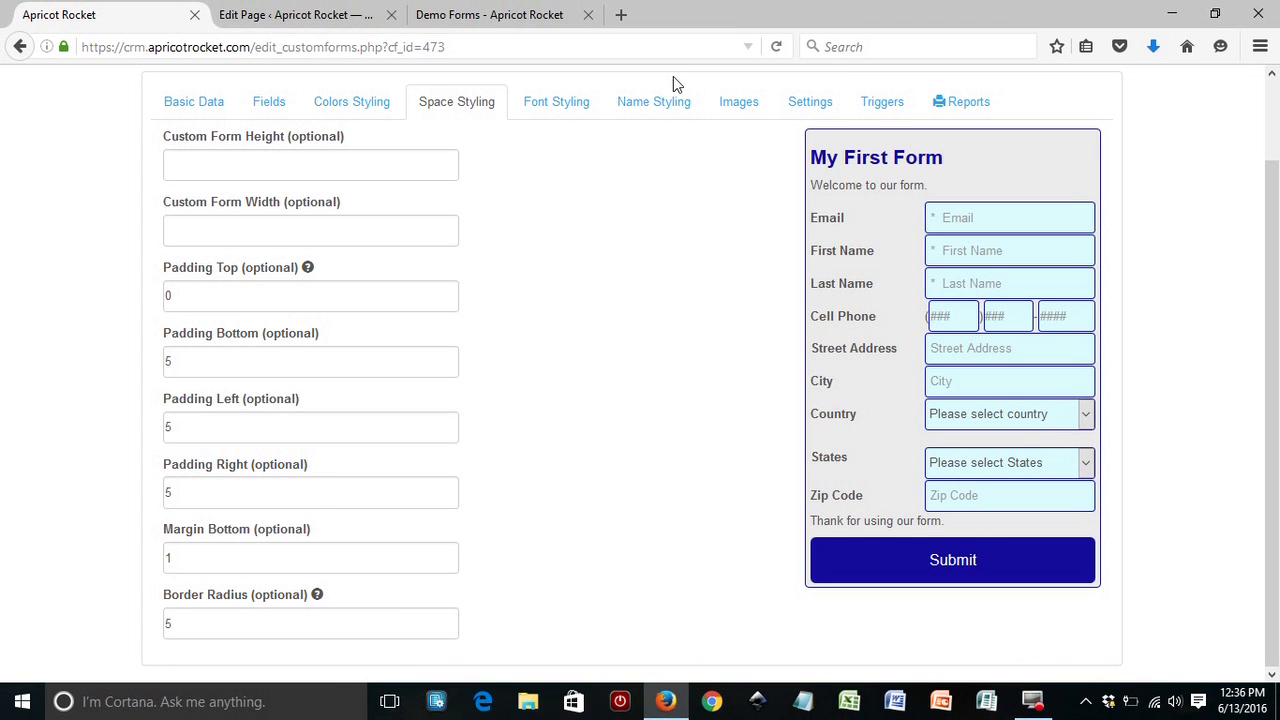
left_click(810, 101)
left_click_drag(224, 227, 114, 229)
type("600")
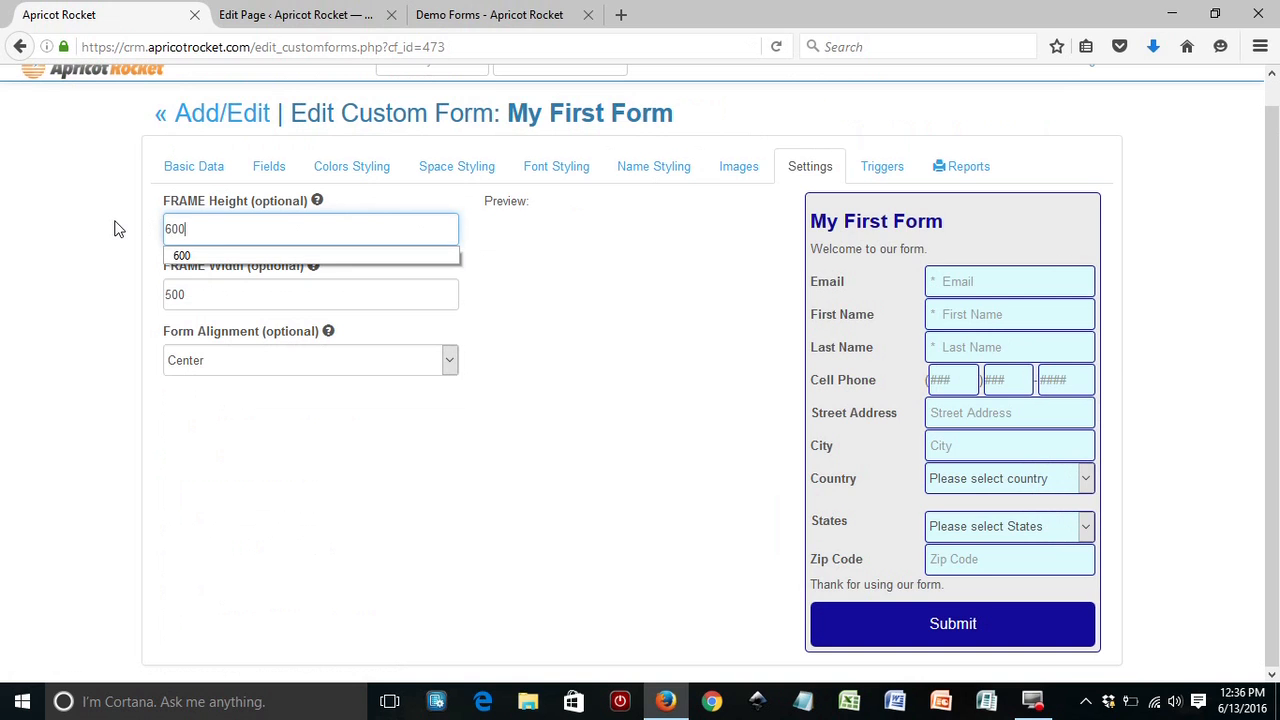
left_click(177, 253)
Step: Reload the Demo Forms page, check how the more compact form fits its frame, and return to the Apricot Rocket form editor
left_click(500, 14)
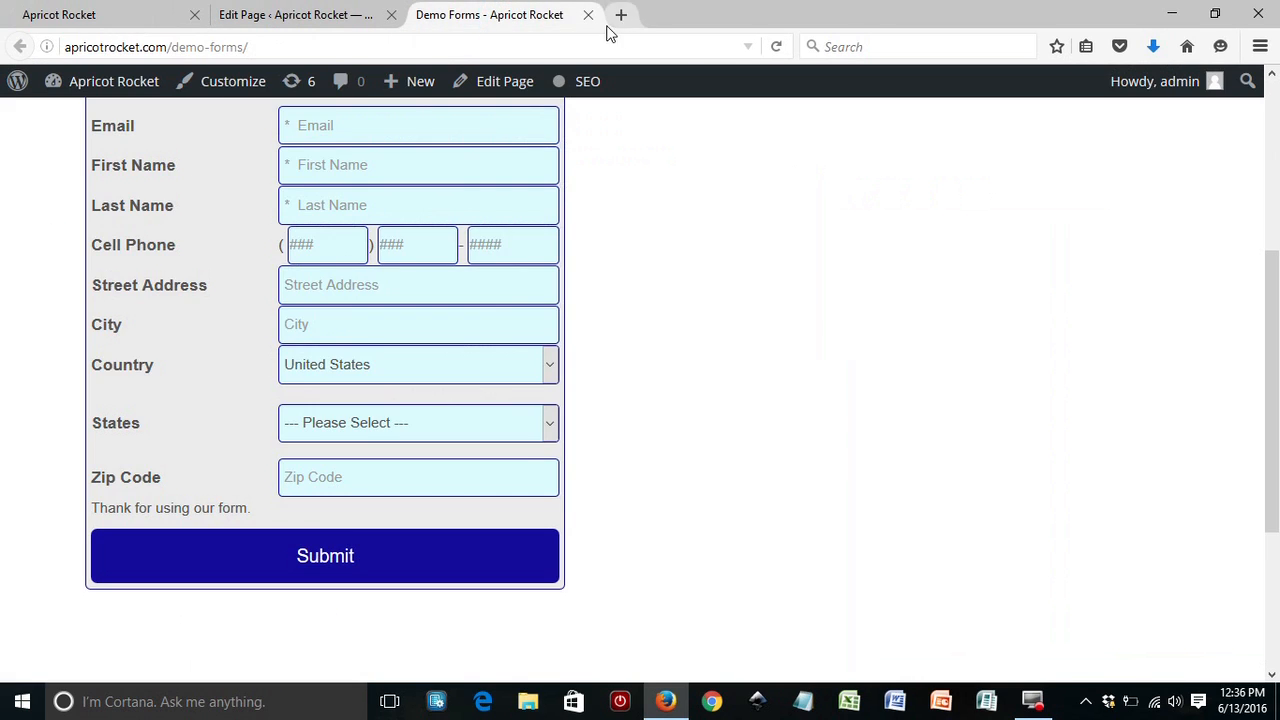
left_click(778, 47)
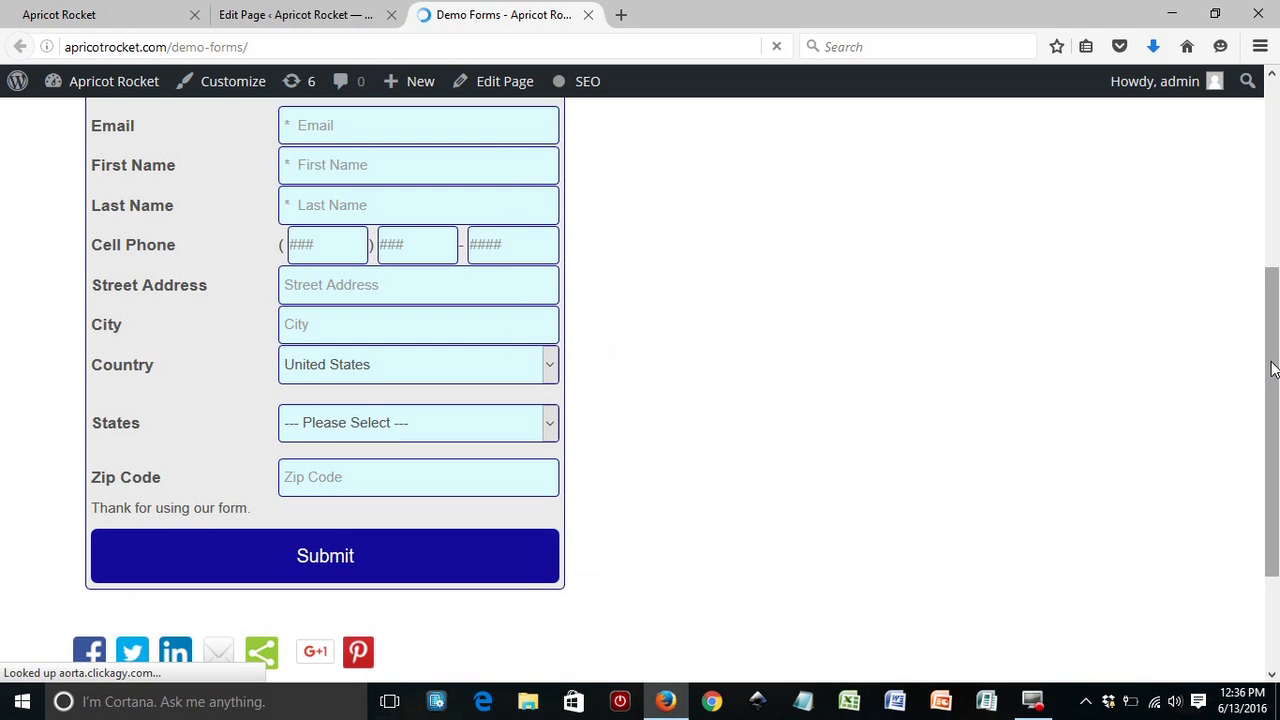
left_click_drag(1271, 369, 1262, 330)
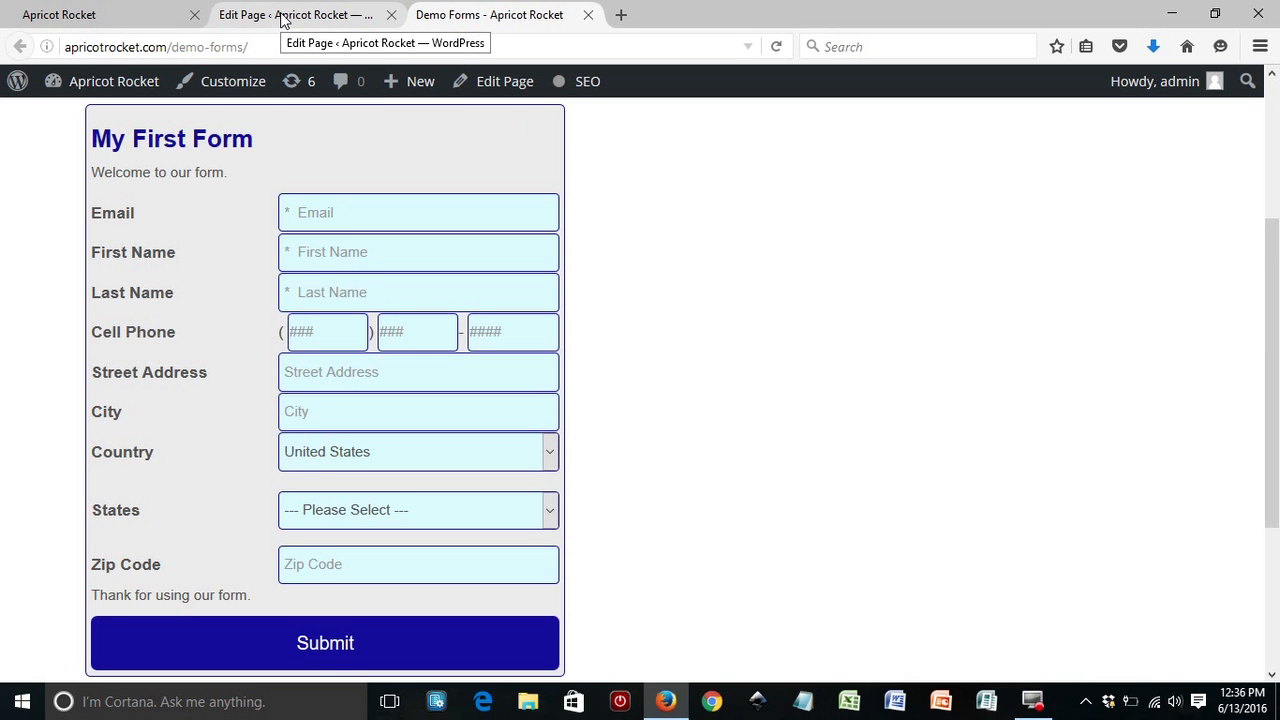
left_click(185, 15)
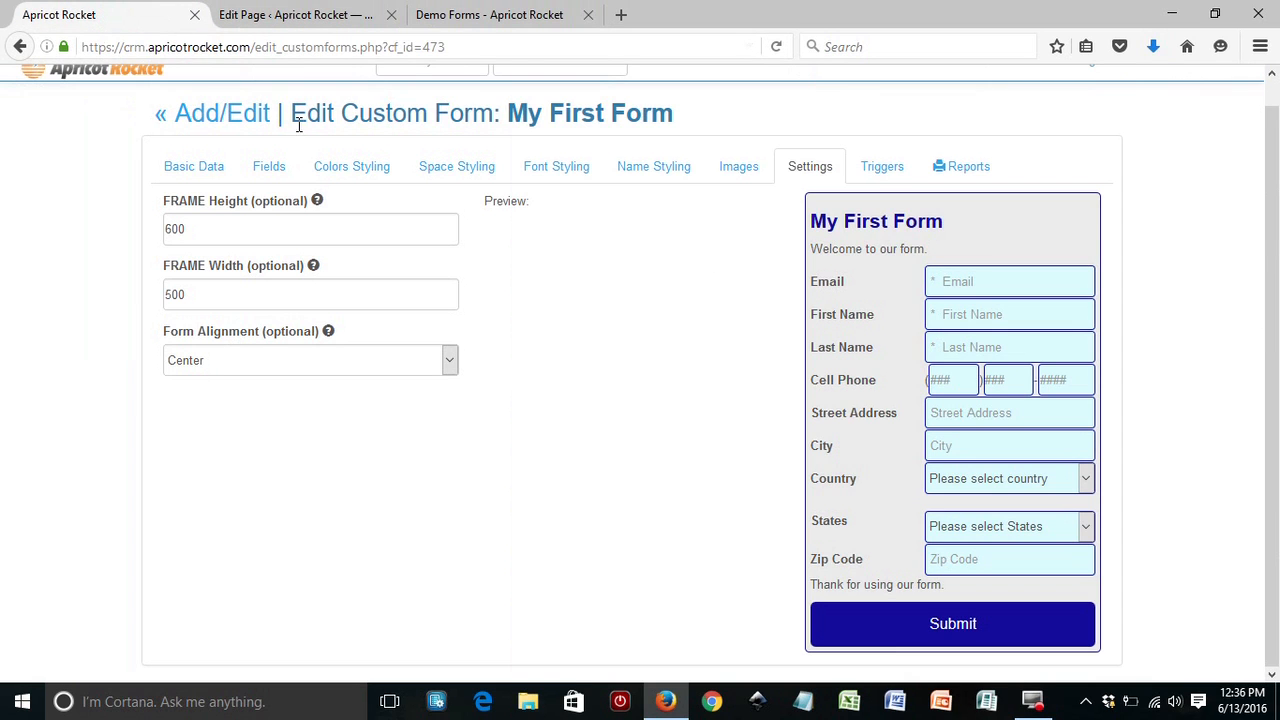